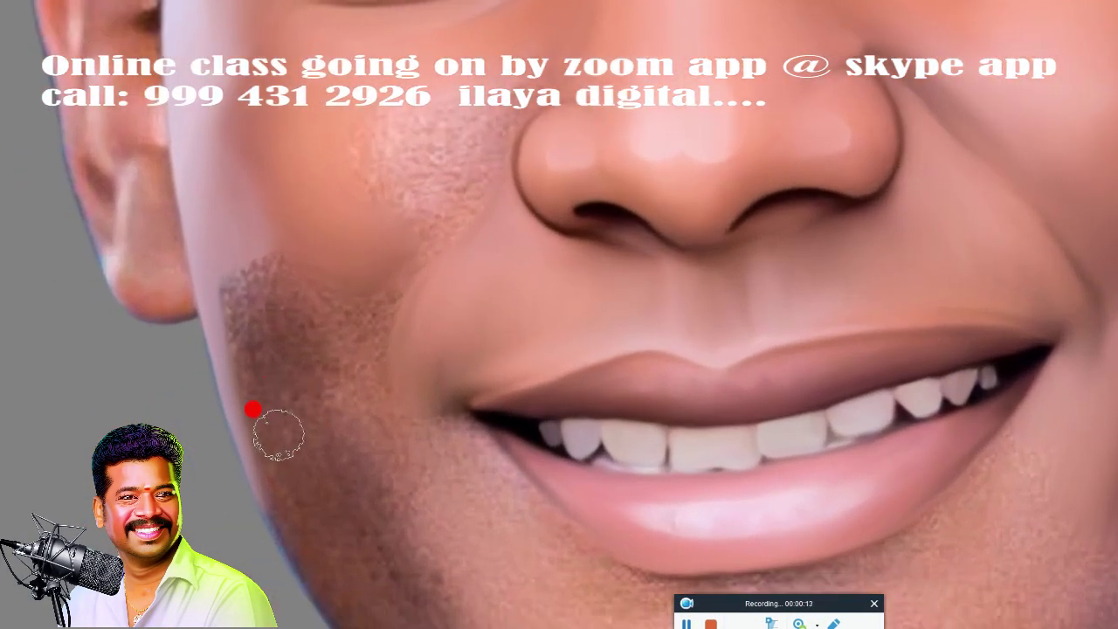
# Smudge from the chin past the mouth corner and up the textured cheek patch into soft skin
pyautogui.moveTo(291, 466)
pyautogui.mouseDown()
pyautogui.moveTo(399, 554)
pyautogui.moveTo(487, 498)
pyautogui.moveTo(446, 387)
pyautogui.mouseUp()
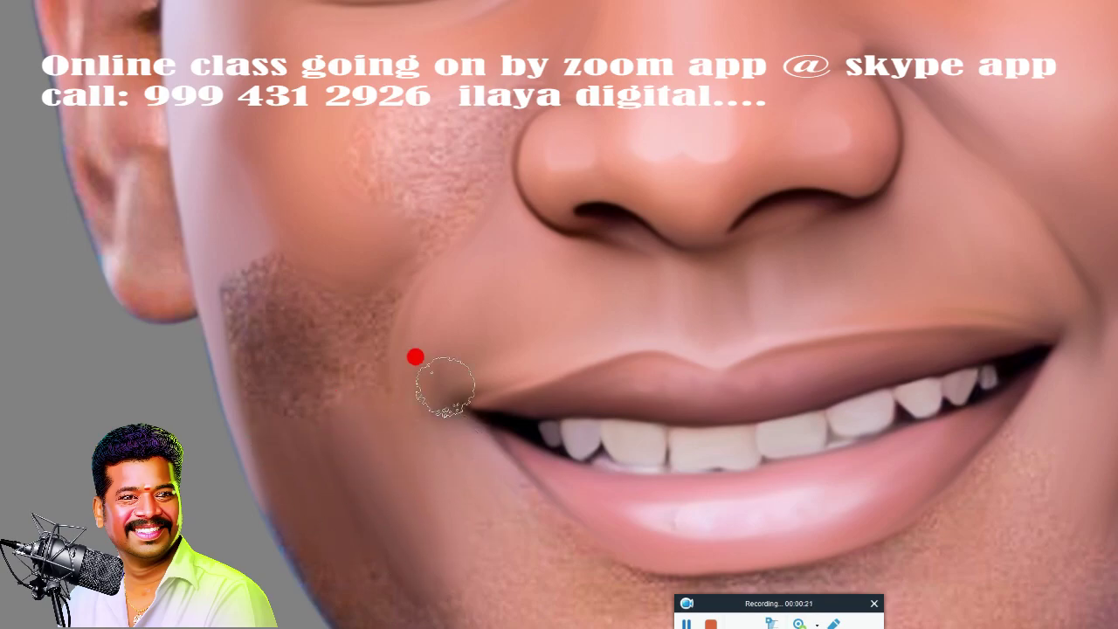
pyautogui.moveTo(462, 460); pyautogui.dragTo(486, 492)
pyautogui.moveTo(476, 454)
pyautogui.mouseDown()
pyautogui.moveTo(475, 512)
pyautogui.moveTo(399, 394)
pyautogui.moveTo(238, 278)
pyautogui.moveTo(227, 334)
pyautogui.moveTo(235, 309)
pyautogui.moveTo(301, 357)
pyautogui.mouseUp()
pyautogui.moveTo(377, 451)
pyautogui.mouseDown()
pyautogui.moveTo(327, 439)
pyautogui.moveTo(364, 270)
pyautogui.moveTo(342, 332)
pyautogui.moveTo(349, 382)
pyautogui.moveTo(370, 332)
pyautogui.moveTo(351, 425)
pyautogui.moveTo(220, 254)
pyautogui.mouseUp()
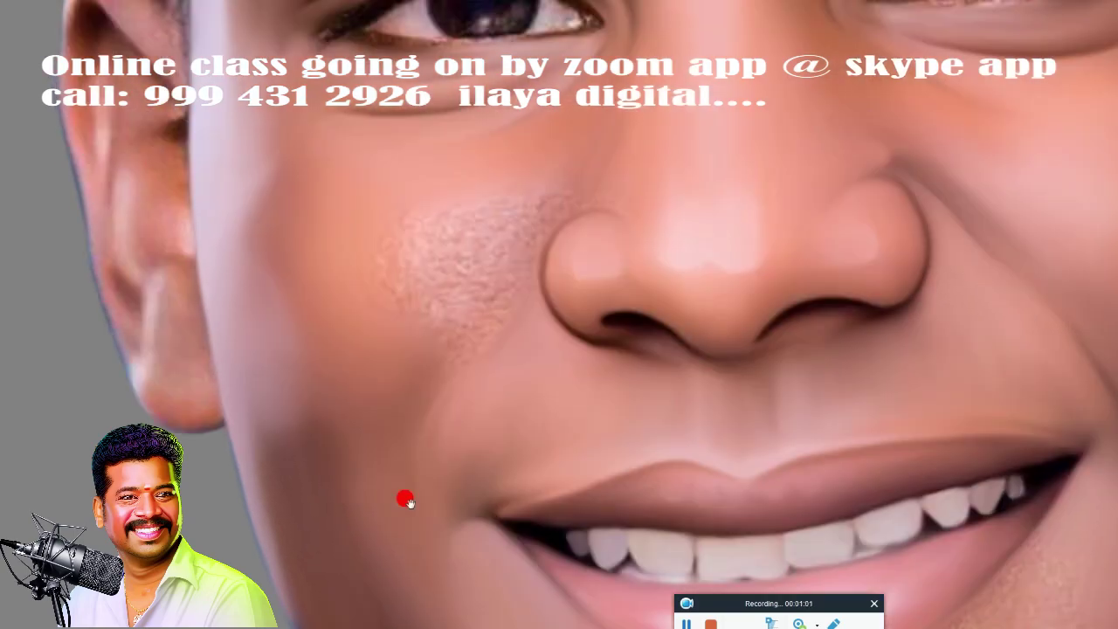
pyautogui.scroll(3, 404, 497)
pyautogui.moveTo(399, 389); pyautogui.dragTo(429, 311)
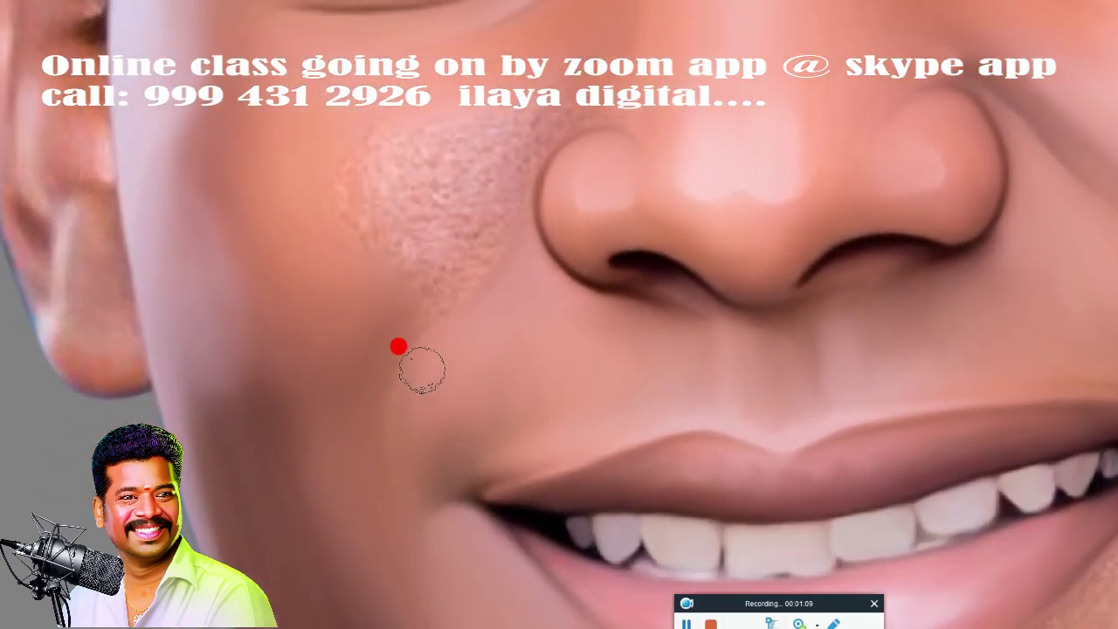
pyautogui.moveTo(408, 480)
pyautogui.mouseDown()
pyautogui.moveTo(429, 309)
pyautogui.moveTo(497, 230)
pyautogui.moveTo(350, 170)
pyautogui.moveTo(375, 174)
pyautogui.moveTo(515, 88)
pyautogui.moveTo(474, 187)
pyautogui.moveTo(394, 174)
pyautogui.moveTo(441, 144)
pyautogui.mouseUp()
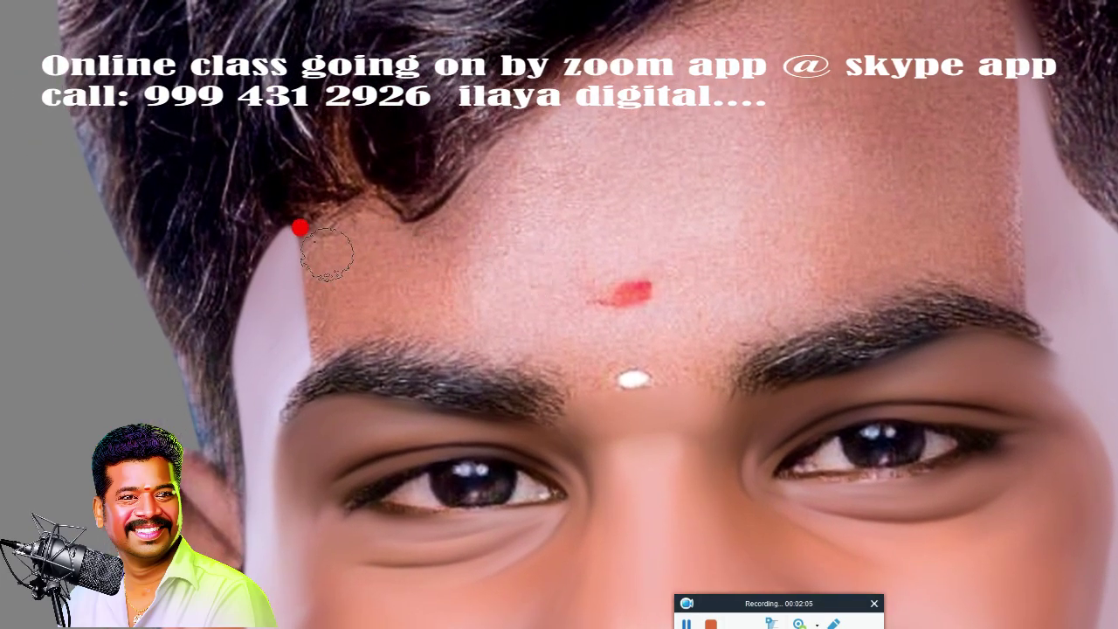
# Smooth the hairline and forehead above the eyebrow, smear the red bindi, then fit the whole image
pyautogui.moveTo(322, 232)
pyautogui.mouseDown()
pyautogui.moveTo(312, 245)
pyautogui.moveTo(461, 204)
pyautogui.moveTo(294, 295)
pyautogui.moveTo(294, 332)
pyautogui.moveTo(420, 282)
pyautogui.moveTo(356, 306)
pyautogui.moveTo(569, 357)
pyautogui.moveTo(637, 329)
pyautogui.moveTo(539, 342)
pyautogui.mouseUp()
pyautogui.moveTo(719, 354)
pyautogui.mouseDown()
pyautogui.moveTo(671, 311)
pyautogui.moveTo(1000, 261)
pyautogui.moveTo(938, 263)
pyautogui.moveTo(569, 347)
pyautogui.moveTo(774, 302)
pyautogui.moveTo(716, 27)
pyautogui.moveTo(759, 183)
pyautogui.moveTo(719, 187)
pyautogui.moveTo(707, 220)
pyautogui.moveTo(582, 250)
pyautogui.moveTo(358, 229)
pyautogui.moveTo(242, 354)
pyautogui.moveTo(546, 114)
pyautogui.moveTo(562, 112)
pyautogui.moveTo(387, 322)
pyautogui.moveTo(553, 235)
pyautogui.moveTo(676, 127)
pyautogui.moveTo(693, 272)
pyautogui.moveTo(674, 148)
pyautogui.moveTo(465, 259)
pyautogui.moveTo(407, 184)
pyautogui.moveTo(669, 309)
pyautogui.moveTo(339, 393)
pyautogui.moveTo(416, 446)
pyautogui.mouseUp()
pyautogui.scroll(3, 416, 446)
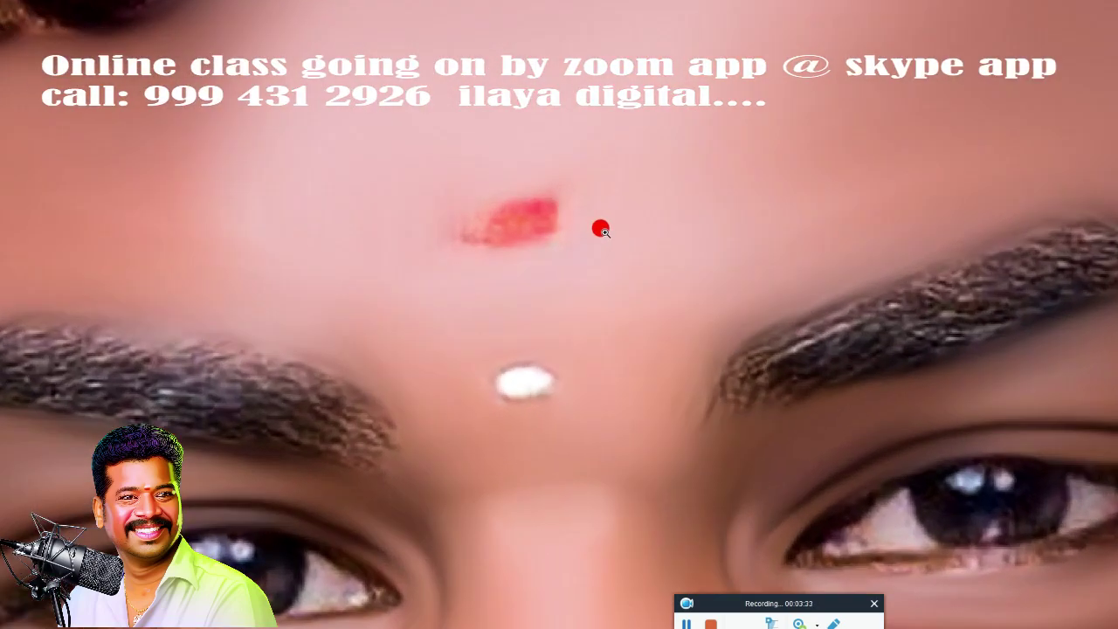
pyautogui.moveTo(584, 122)
pyautogui.mouseDown()
pyautogui.moveTo(532, 118)
pyautogui.moveTo(609, 108)
pyautogui.moveTo(573, 289)
pyautogui.moveTo(586, 407)
pyautogui.moveTo(563, 292)
pyautogui.mouseUp()
pyautogui.hotkey('ctrl', '0')
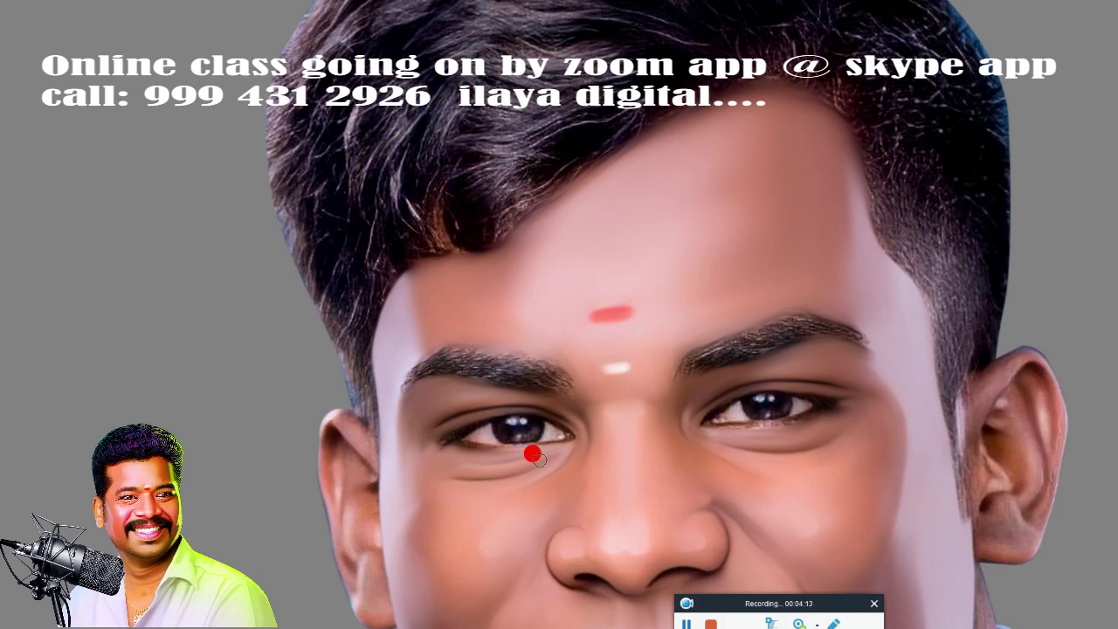
# Zoom in and smudge both eyebrows' hair texture into smooth strokes
pyautogui.scroll(3, 756, 295)
pyautogui.scroll(3, 598, 225)
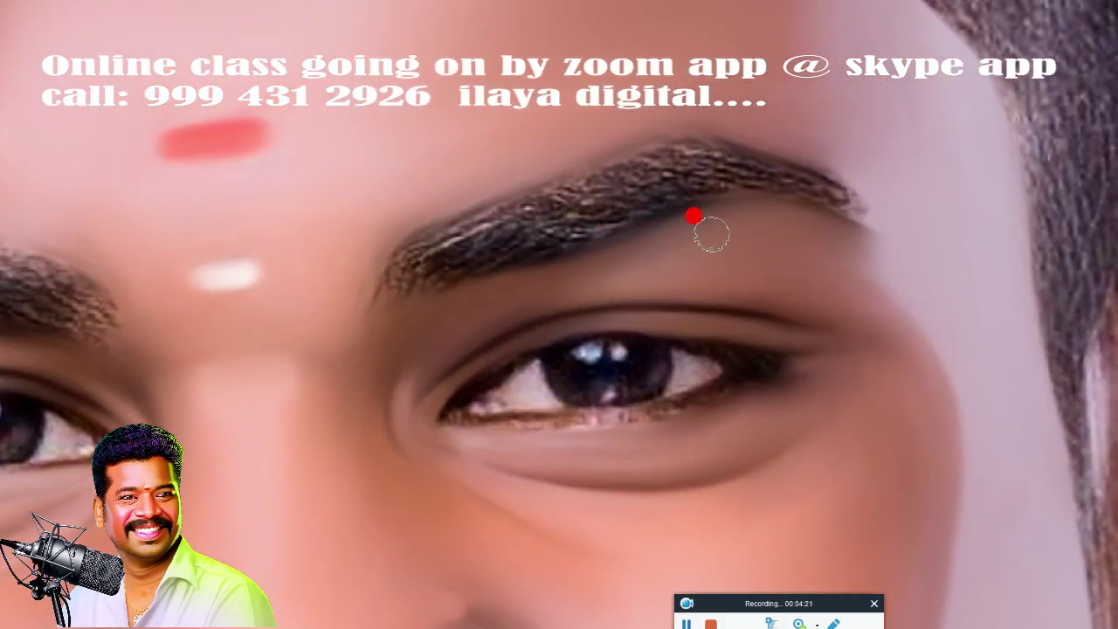
pyautogui.scroll(2, 712, 253)
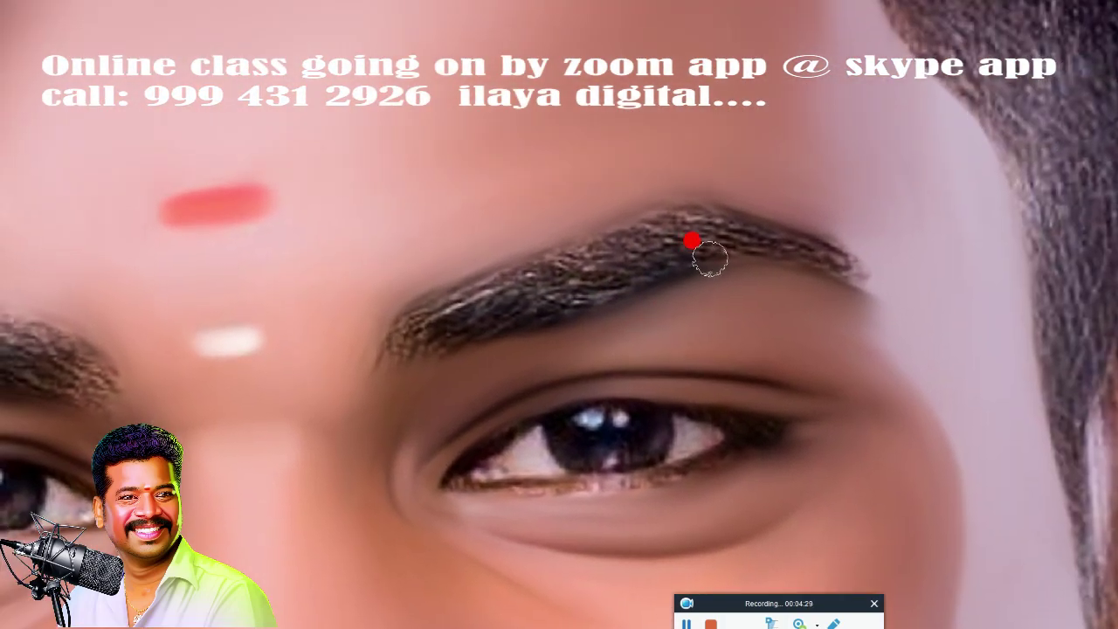
pyautogui.moveTo(678, 214)
pyautogui.mouseDown()
pyautogui.moveTo(704, 210)
pyautogui.moveTo(699, 189)
pyautogui.moveTo(766, 233)
pyautogui.moveTo(743, 242)
pyautogui.mouseUp()
pyautogui.moveTo(434, 283)
pyautogui.mouseDown()
pyautogui.moveTo(417, 299)
pyautogui.moveTo(505, 301)
pyautogui.mouseUp()
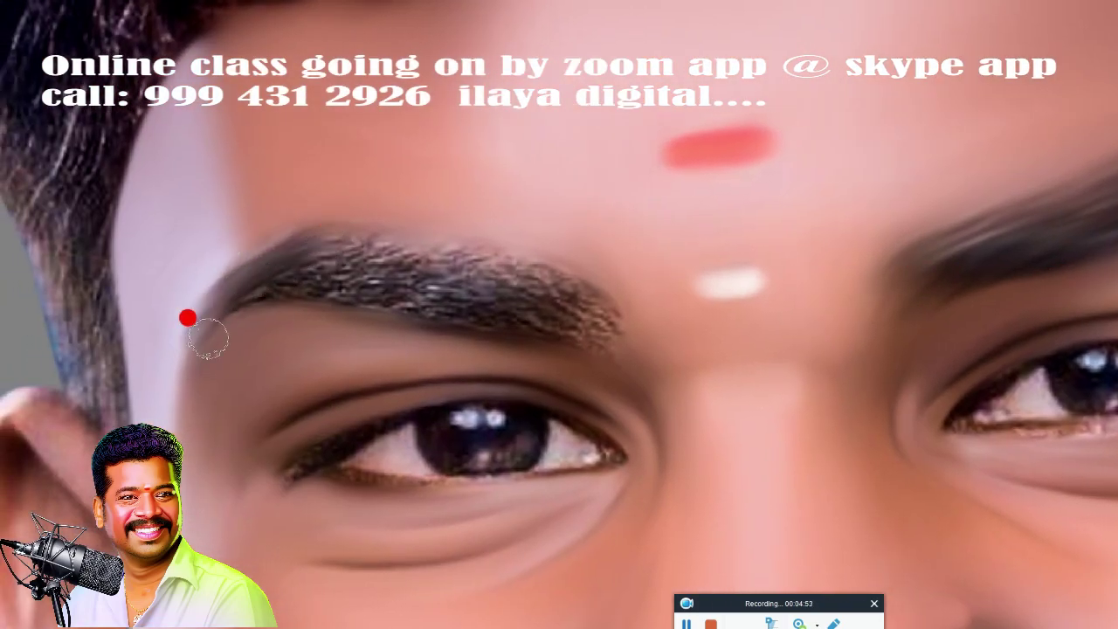
pyautogui.moveTo(285, 248)
pyautogui.mouseDown()
pyautogui.moveTo(463, 288)
pyautogui.moveTo(571, 282)
pyautogui.moveTo(434, 237)
pyautogui.moveTo(545, 306)
pyautogui.mouseUp()
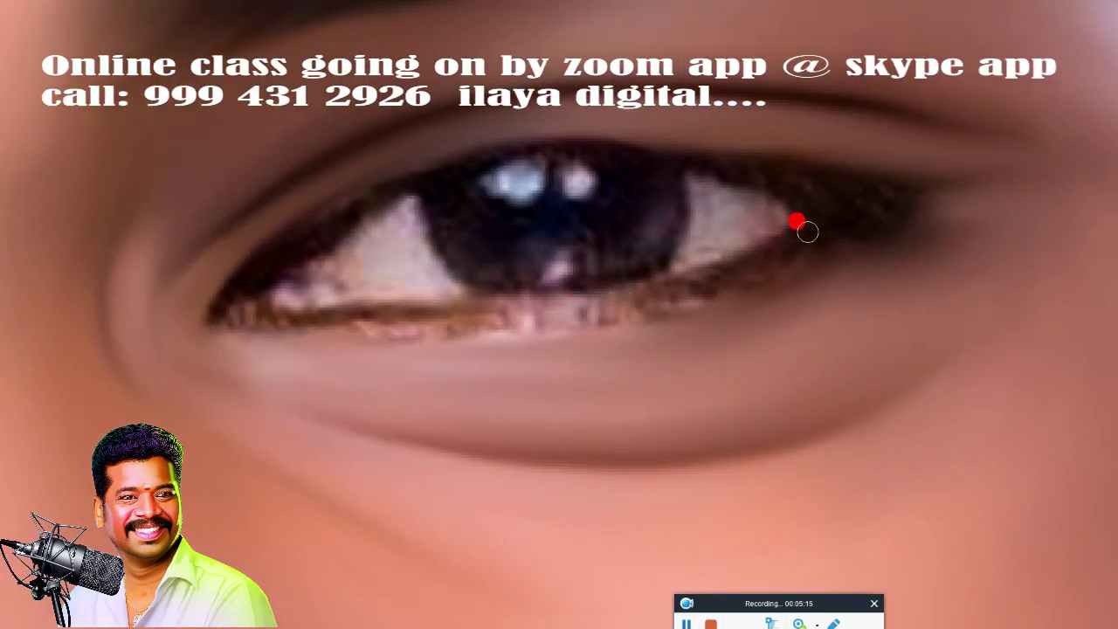
# Refine the lower eyelid, upper and lower lash lines, and outer eye-corner shadow
pyautogui.moveTo(807, 232)
pyautogui.mouseDown()
pyautogui.moveTo(756, 250)
pyautogui.moveTo(247, 304)
pyautogui.moveTo(254, 285)
pyautogui.moveTo(237, 332)
pyautogui.moveTo(531, 319)
pyautogui.mouseUp()
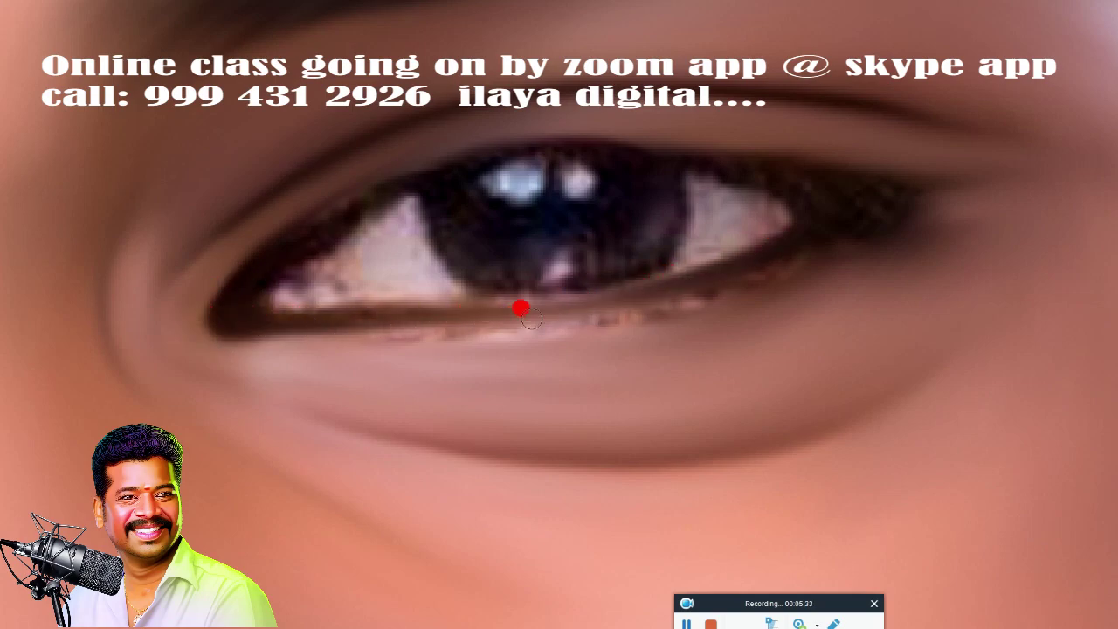
pyautogui.moveTo(346, 204); pyautogui.dragTo(444, 145)
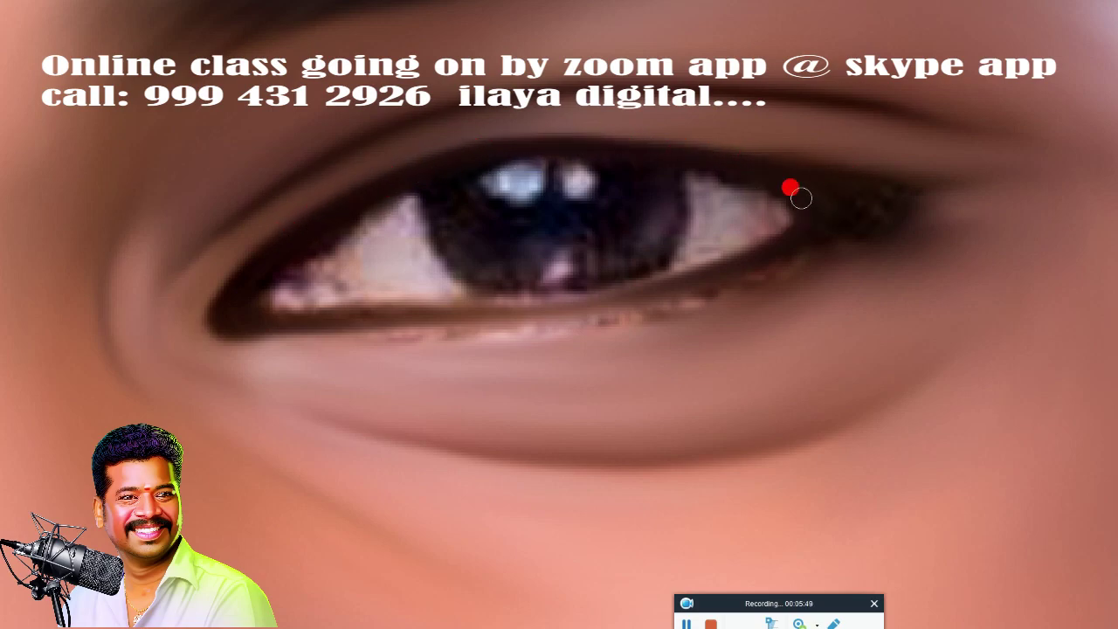
pyautogui.moveTo(439, 393)
pyautogui.mouseDown()
pyautogui.moveTo(454, 295)
pyautogui.moveTo(256, 341)
pyautogui.mouseUp()
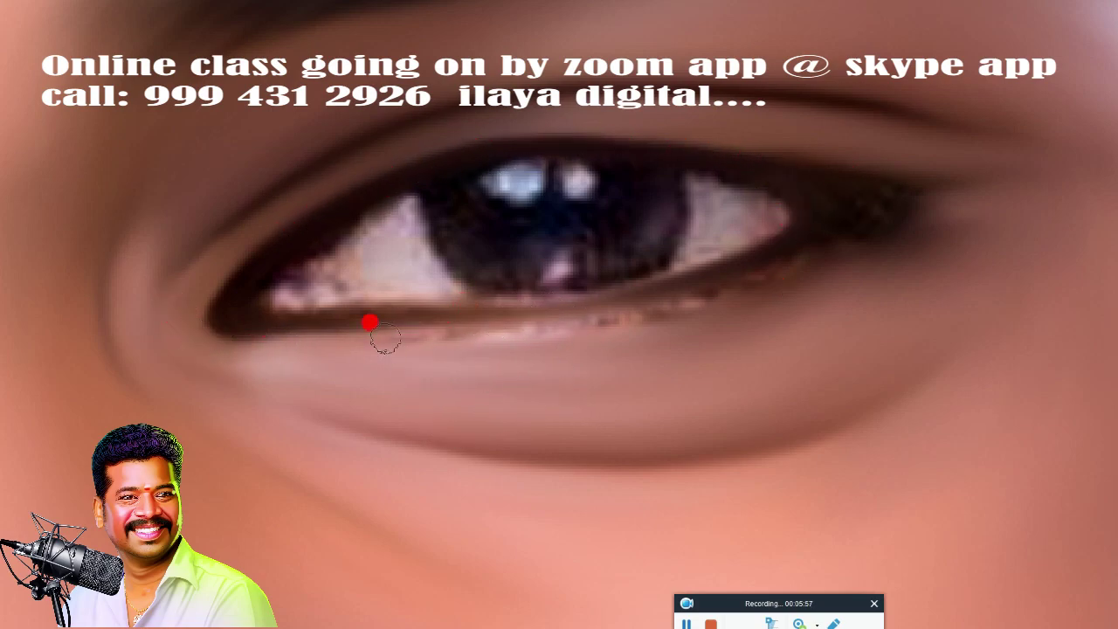
pyautogui.moveTo(384, 338)
pyautogui.mouseDown()
pyautogui.moveTo(562, 324)
pyautogui.moveTo(758, 276)
pyautogui.moveTo(739, 282)
pyautogui.mouseUp()
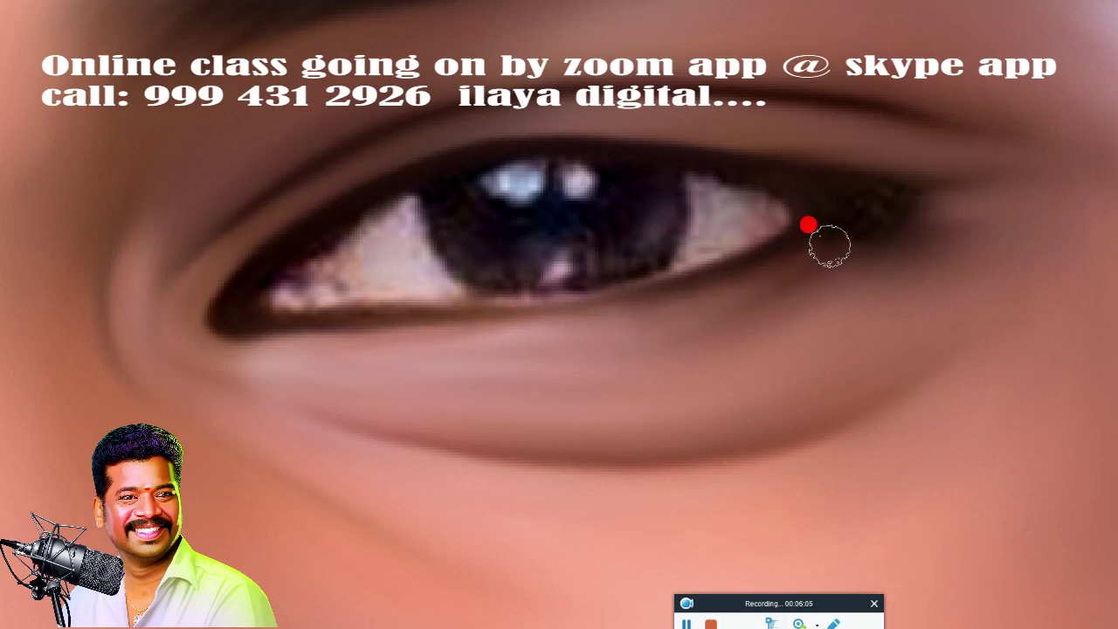
pyautogui.moveTo(829, 247); pyautogui.dragTo(797, 187)
pyautogui.moveTo(831, 231); pyautogui.dragTo(715, 163)
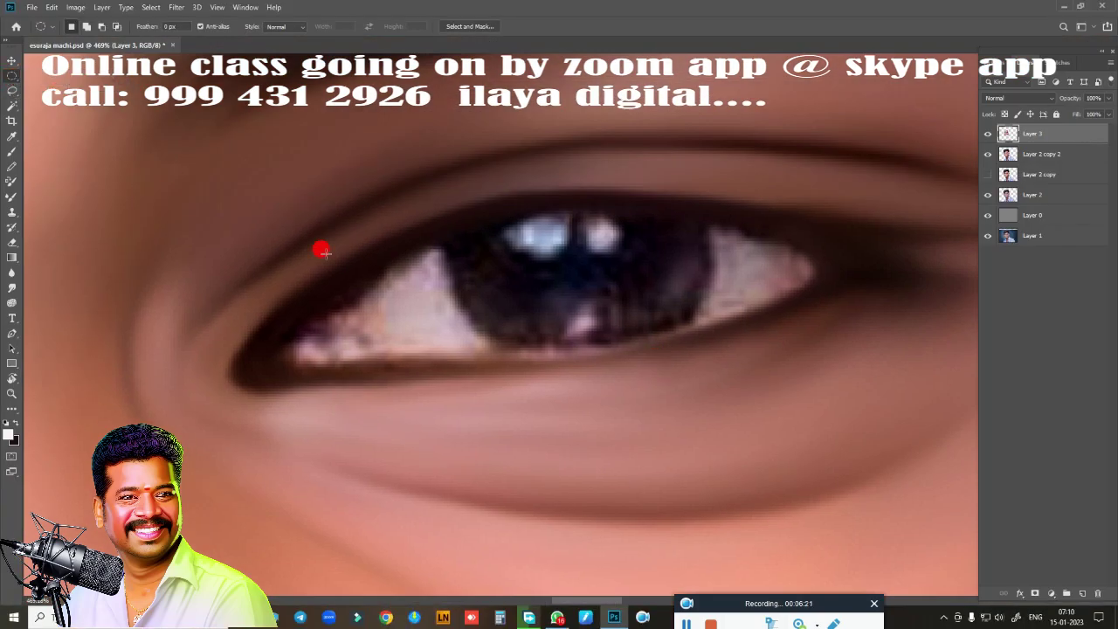
# Select the iris with a feathered elliptical marquee and paint it dark
pyautogui.click(495, 314)
pyautogui.moveTo(560, 219); pyautogui.dragTo(719, 320)
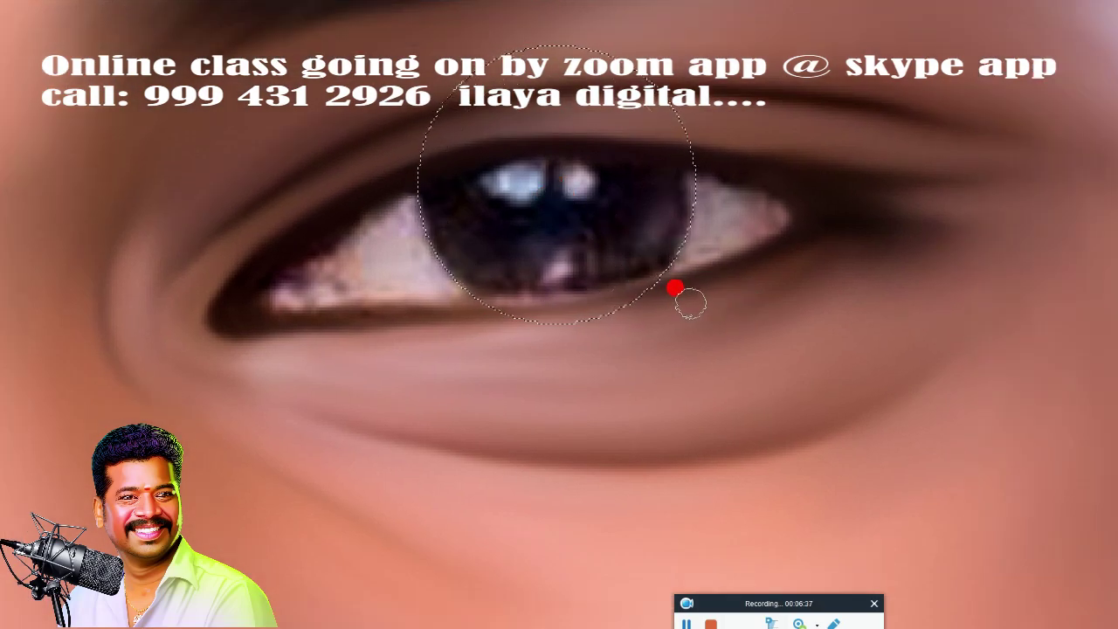
pyautogui.hotkey('shift', 'F6')
pyautogui.click(612, 189)
pyautogui.moveTo(675, 185)
pyautogui.mouseDown()
pyautogui.moveTo(499, 232)
pyautogui.moveTo(582, 217)
pyautogui.mouseUp()
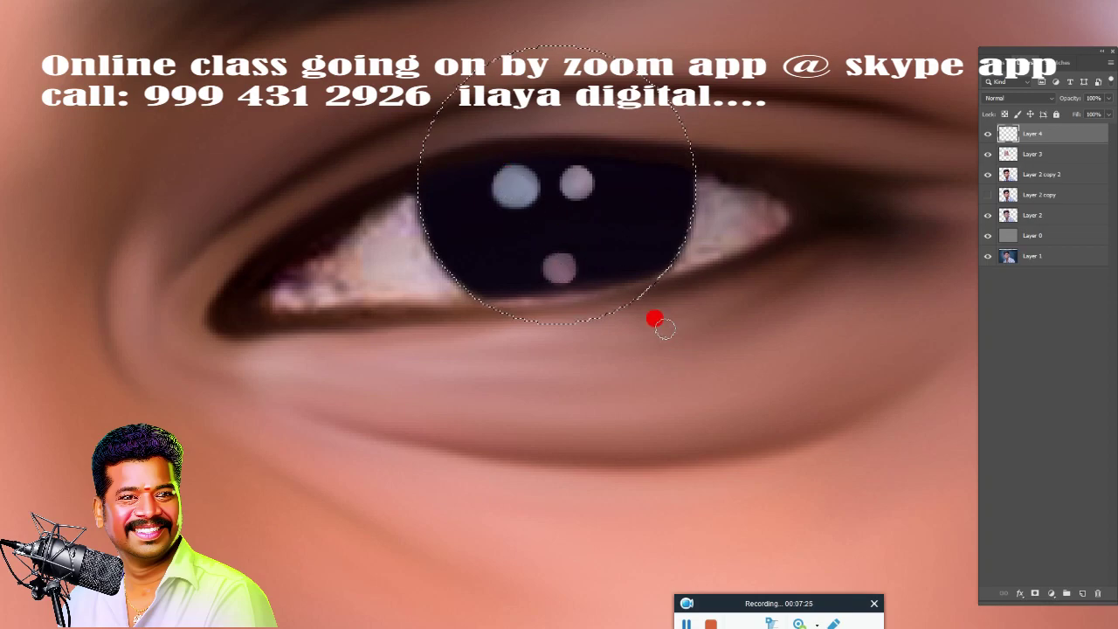
# Brighten the eye whites on both sides of the iris, hide Layer 4 and add Layer 5
pyautogui.hotkey('shift', 'F6')
pyautogui.press('Return')
pyautogui.moveTo(731, 220); pyautogui.dragTo(704, 197)
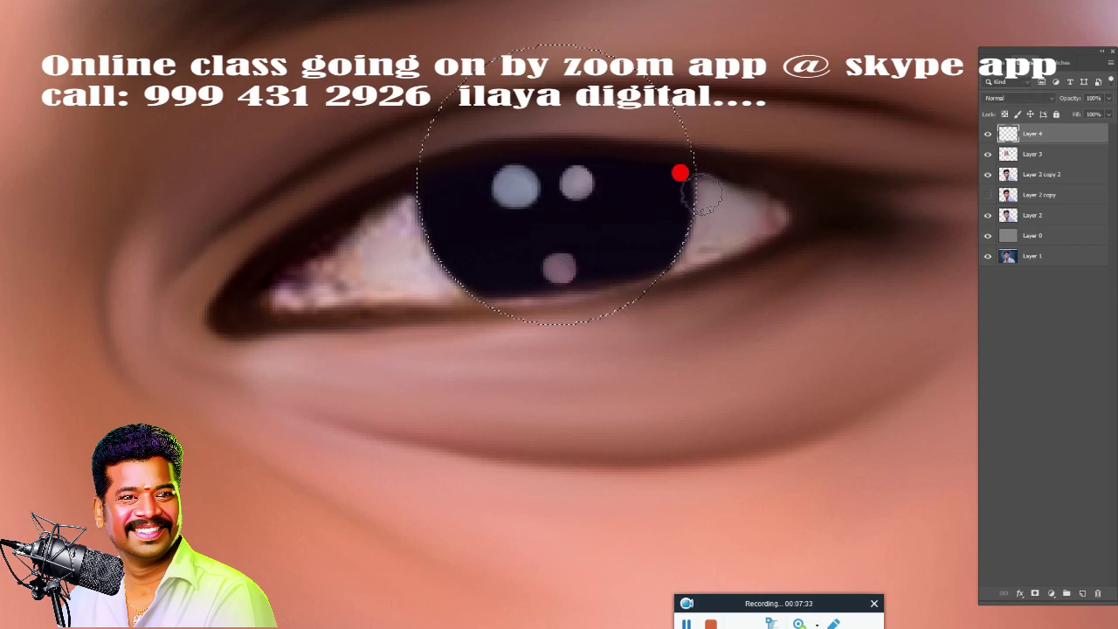
pyautogui.moveTo(360, 234); pyautogui.dragTo(376, 204)
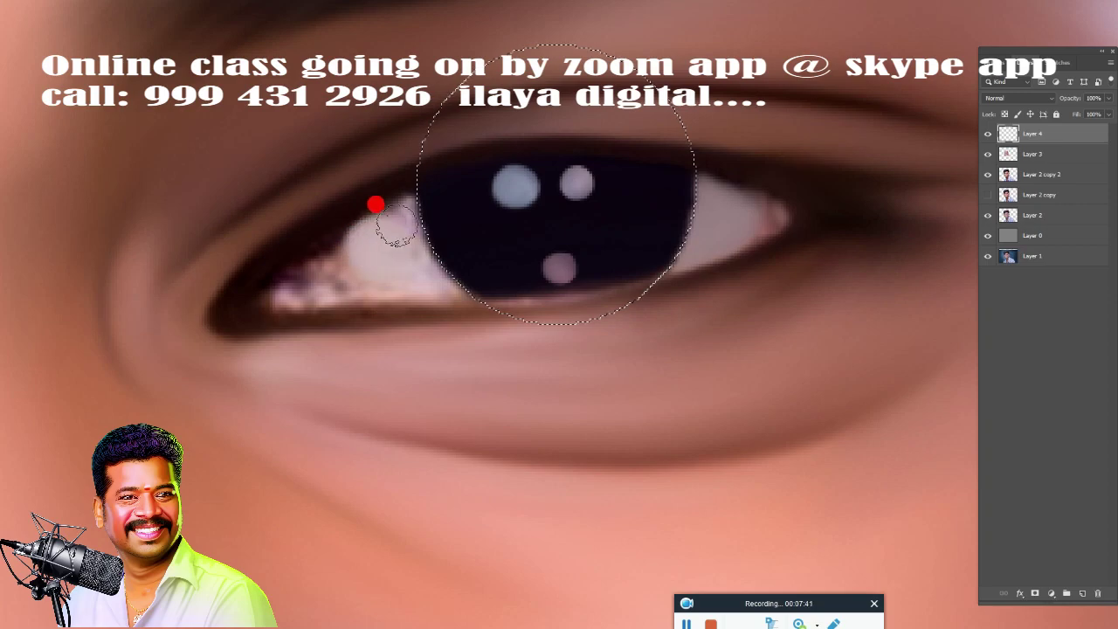
pyautogui.moveTo(361, 259); pyautogui.dragTo(401, 236)
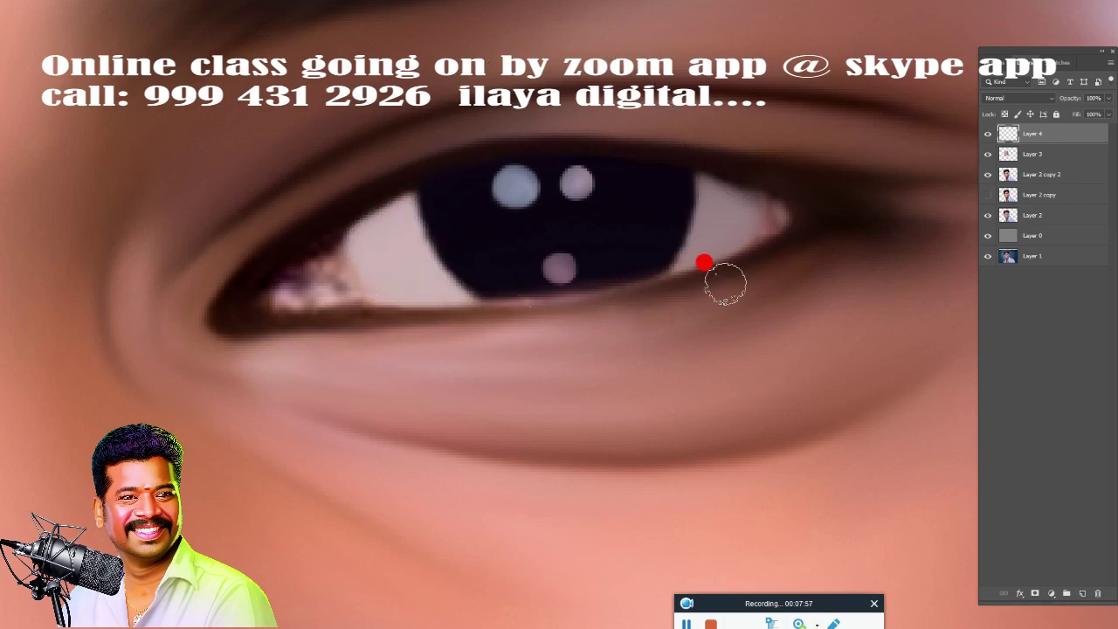
pyautogui.keyDown('shift'); pyautogui.click(1076, 163); pyautogui.keyUp('shift')
pyautogui.hotkey('ctrl', 'e')
pyautogui.click(988, 154)
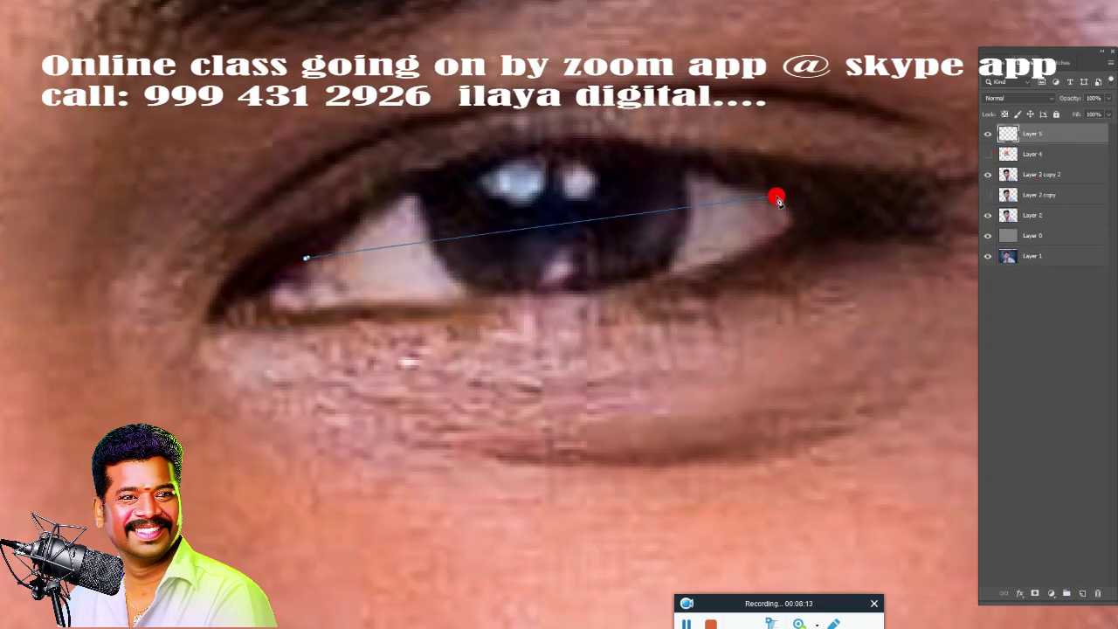
# Trace the eye opening with a curved Pen path and feather the resulting selection
pyautogui.moveTo(776, 199); pyautogui.dragTo(1059, 325)
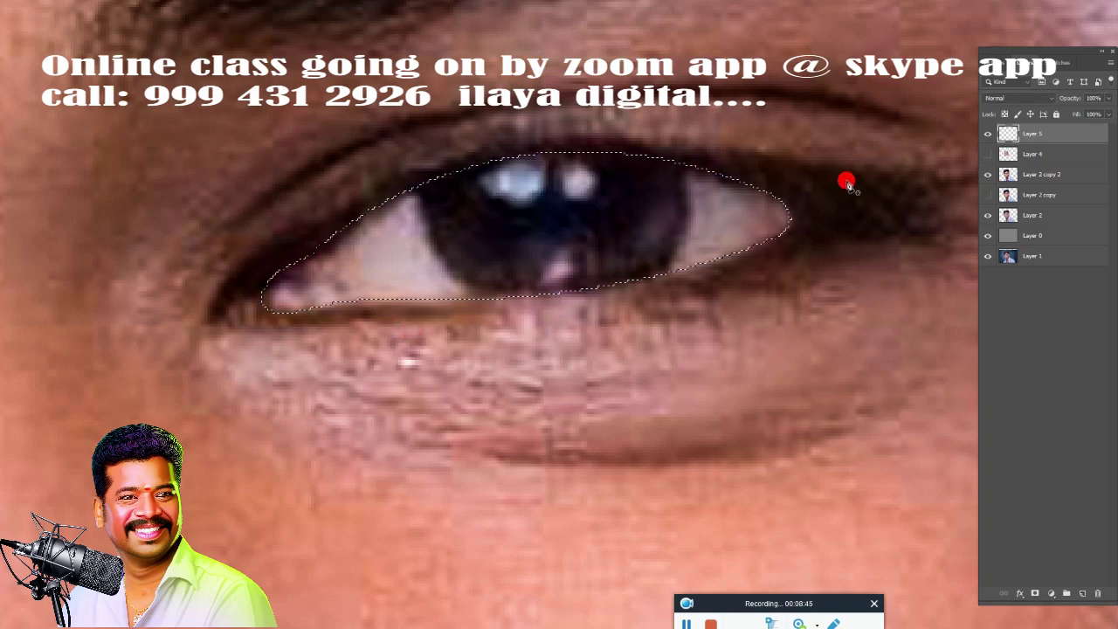
pyautogui.hotkey('shift', 'F6')
pyautogui.press('Return')
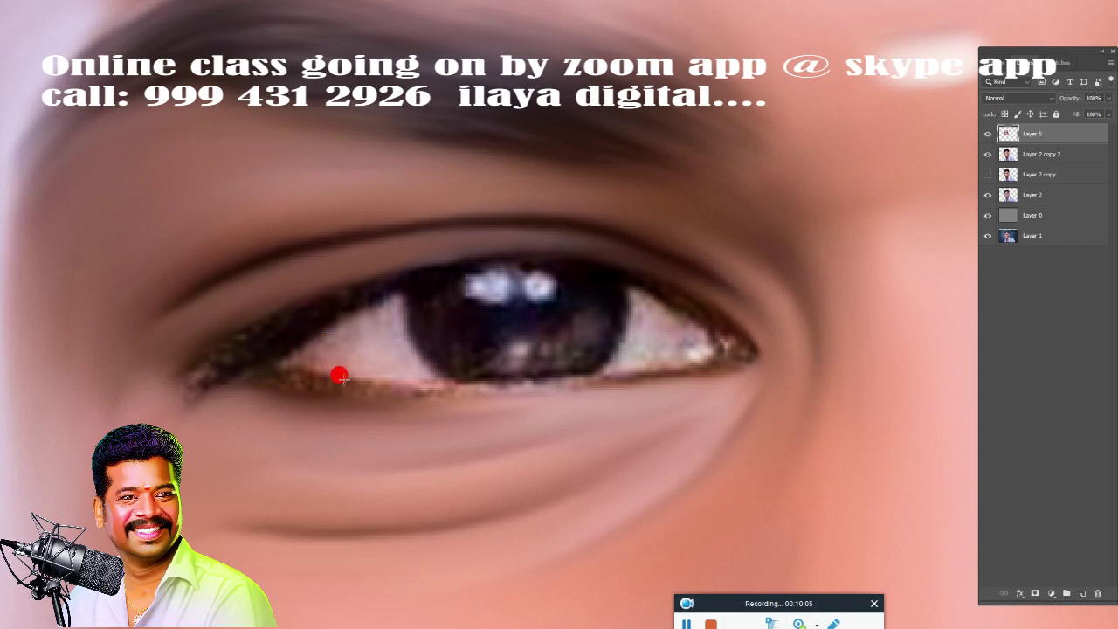
# Repaint the iris nearly black inside a circular selection on Layer 5, then feather that selection
pyautogui.moveTo(552, 353); pyautogui.dragTo(623, 418)
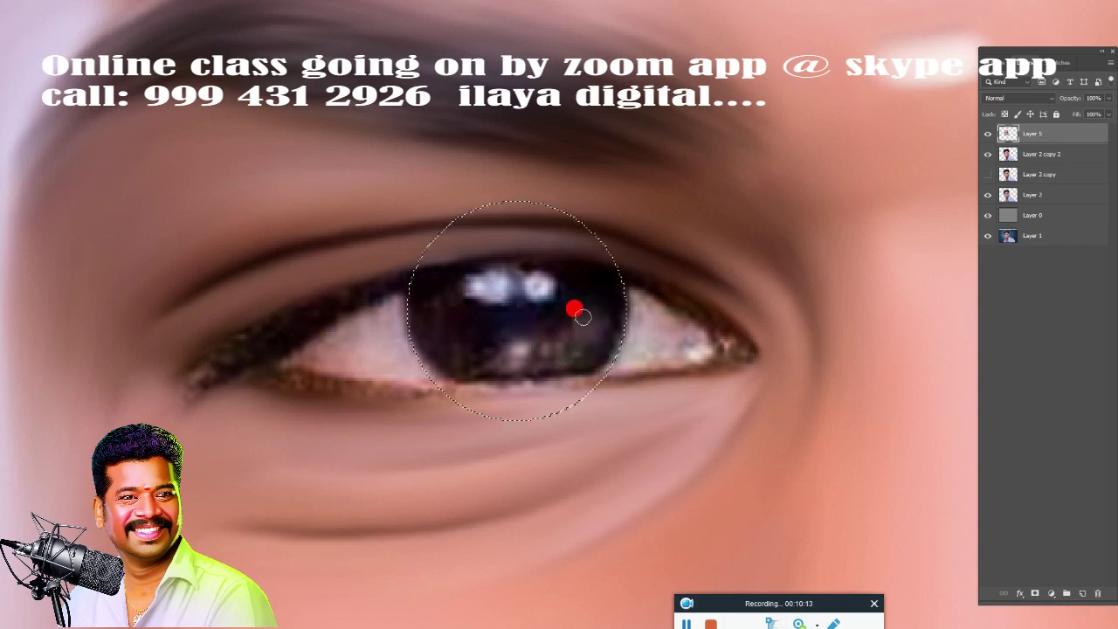
pyautogui.moveTo(582, 316)
pyautogui.mouseDown()
pyautogui.moveTo(571, 282)
pyautogui.moveTo(614, 306)
pyautogui.moveTo(497, 284)
pyautogui.moveTo(506, 330)
pyautogui.moveTo(554, 352)
pyautogui.moveTo(452, 361)
pyautogui.mouseUp()
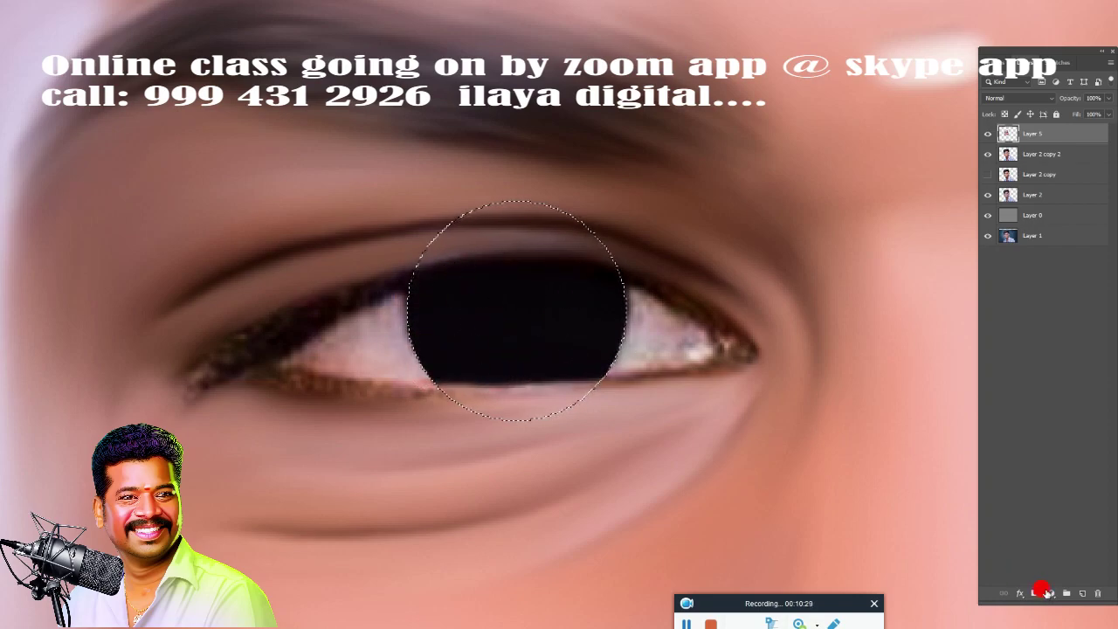
pyautogui.click(988, 154)
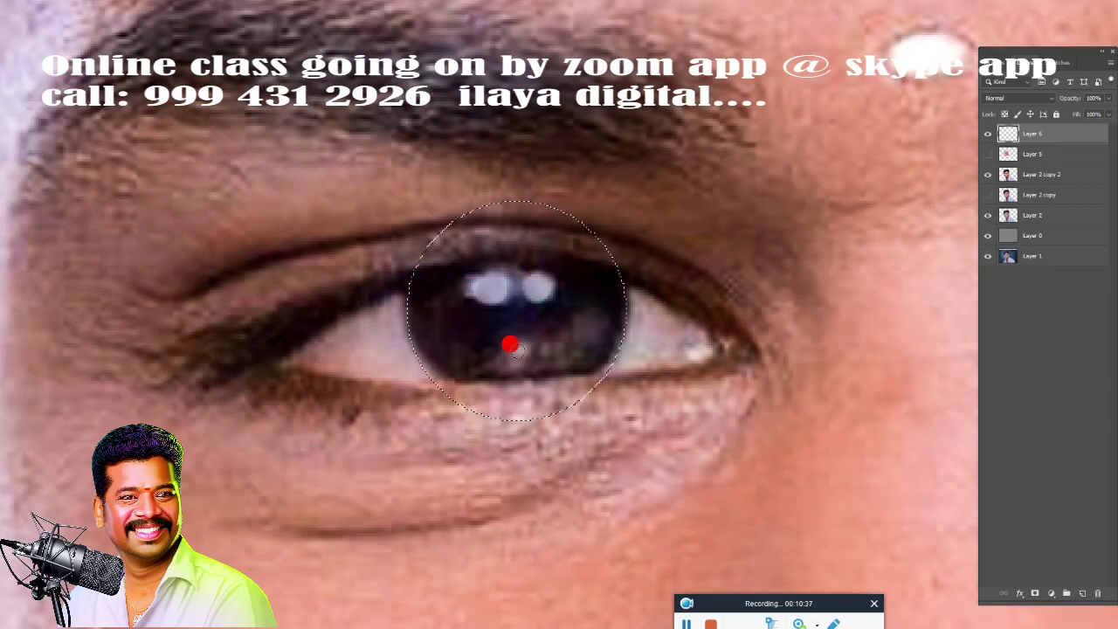
pyautogui.hotkey('ctrl', 'z')
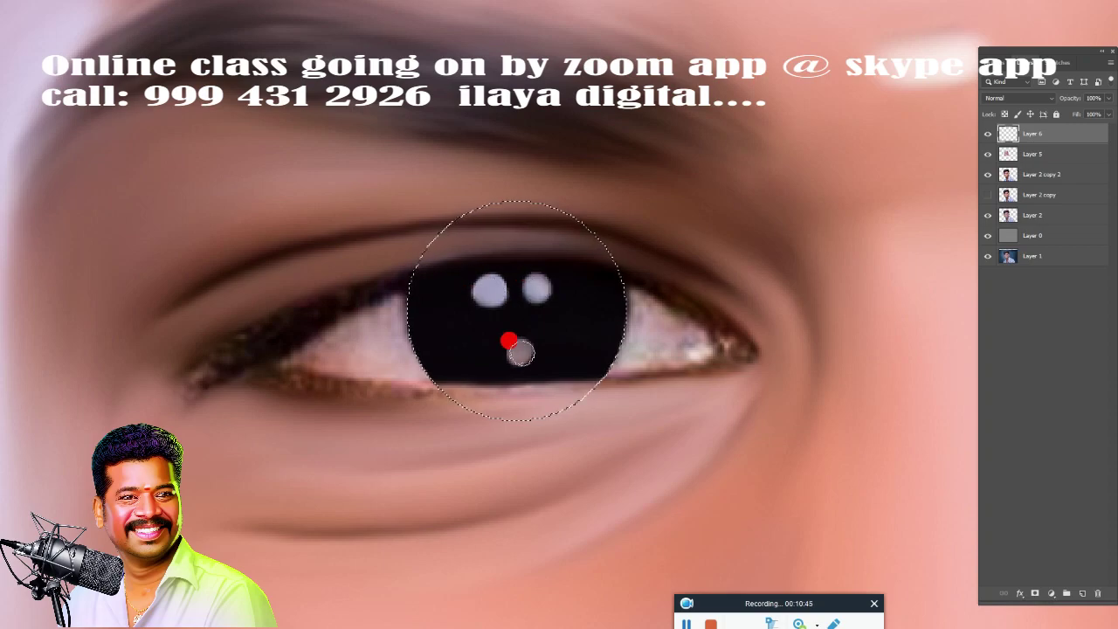
pyautogui.hotkey('shift', 'F6')
pyautogui.press('Return')
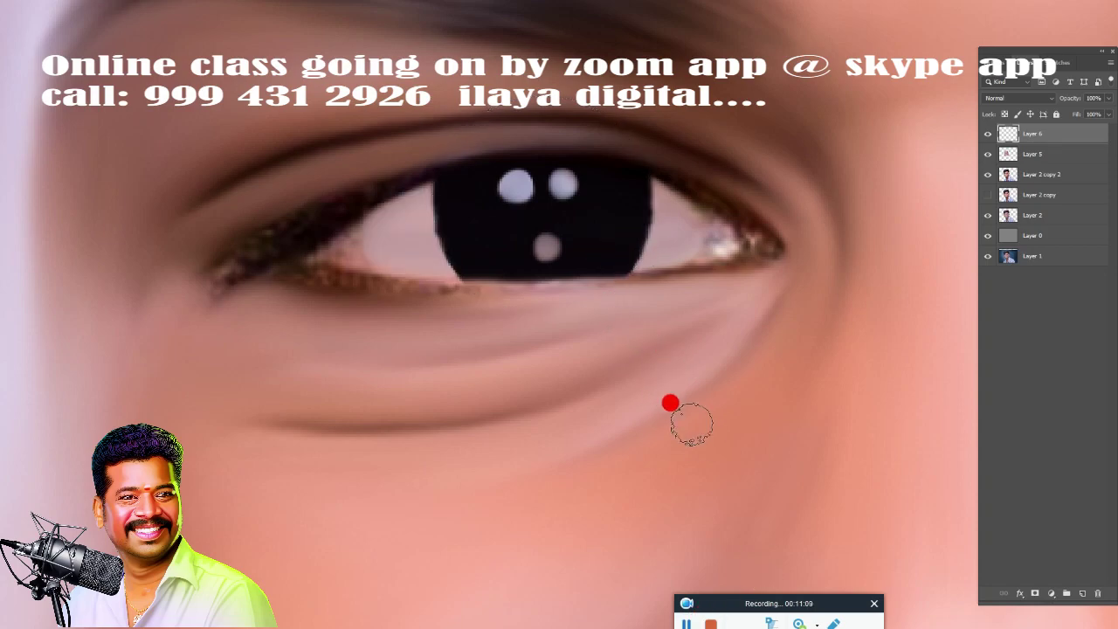
# Hide Layer 6, delete Layer 5, trace the eye outline and paint over the eye-white highlight
pyautogui.click(988, 134)
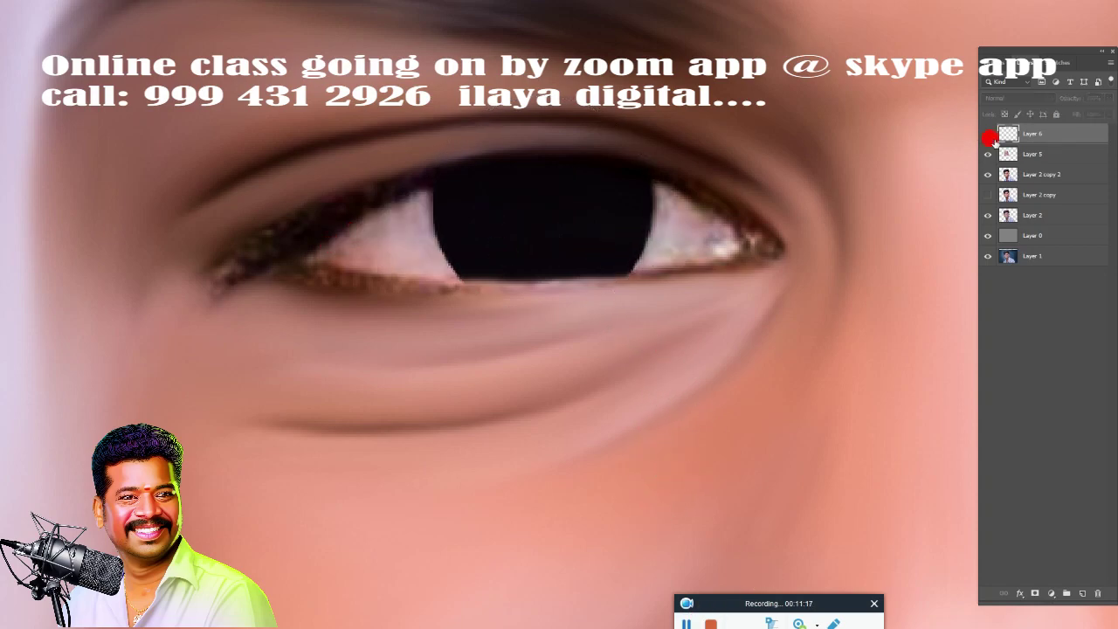
pyautogui.click(1031, 153)
pyautogui.hotkey('ctrl', 'e')
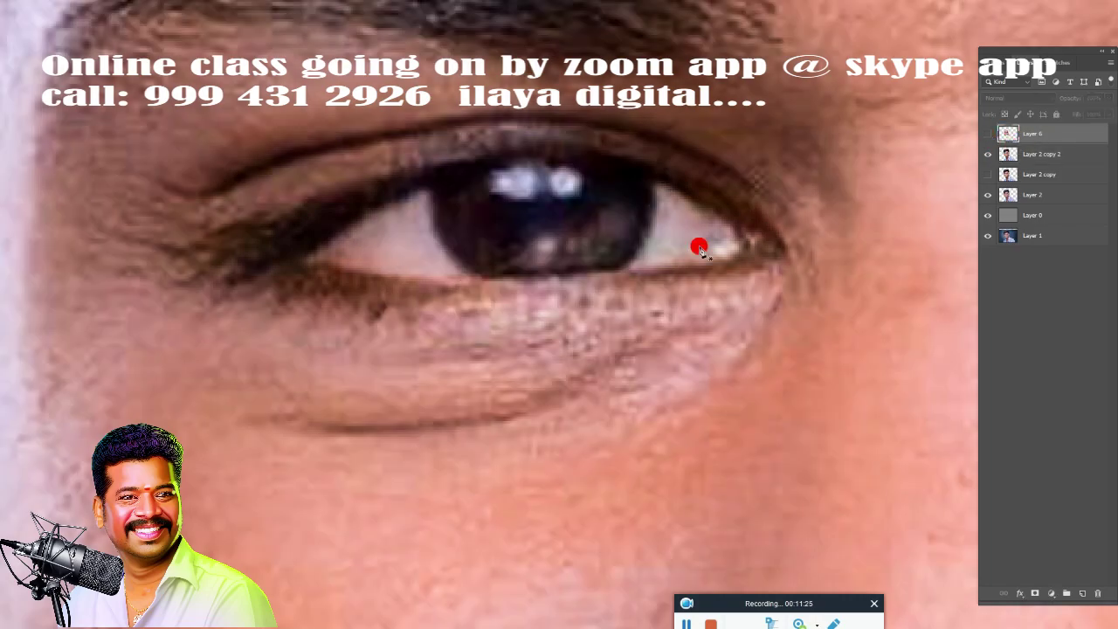
pyautogui.moveTo(715, 215); pyautogui.dragTo(902, 344)
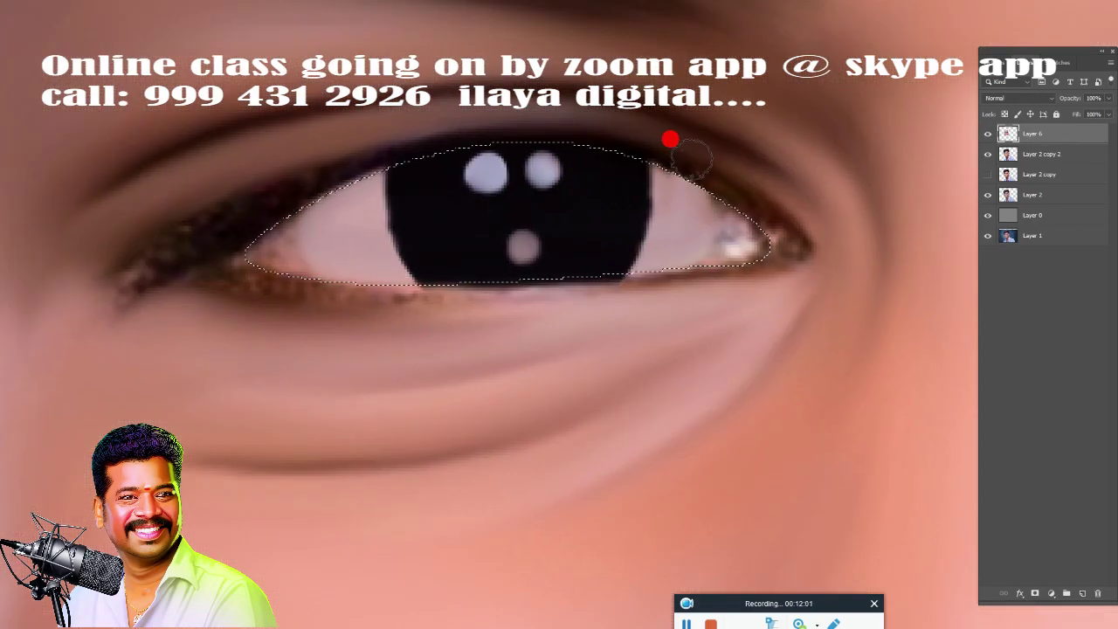
pyautogui.moveTo(690, 158)
pyautogui.mouseDown()
pyautogui.moveTo(739, 238)
pyautogui.moveTo(726, 232)
pyautogui.moveTo(698, 271)
pyautogui.moveTo(686, 218)
pyautogui.moveTo(638, 304)
pyautogui.mouseUp()
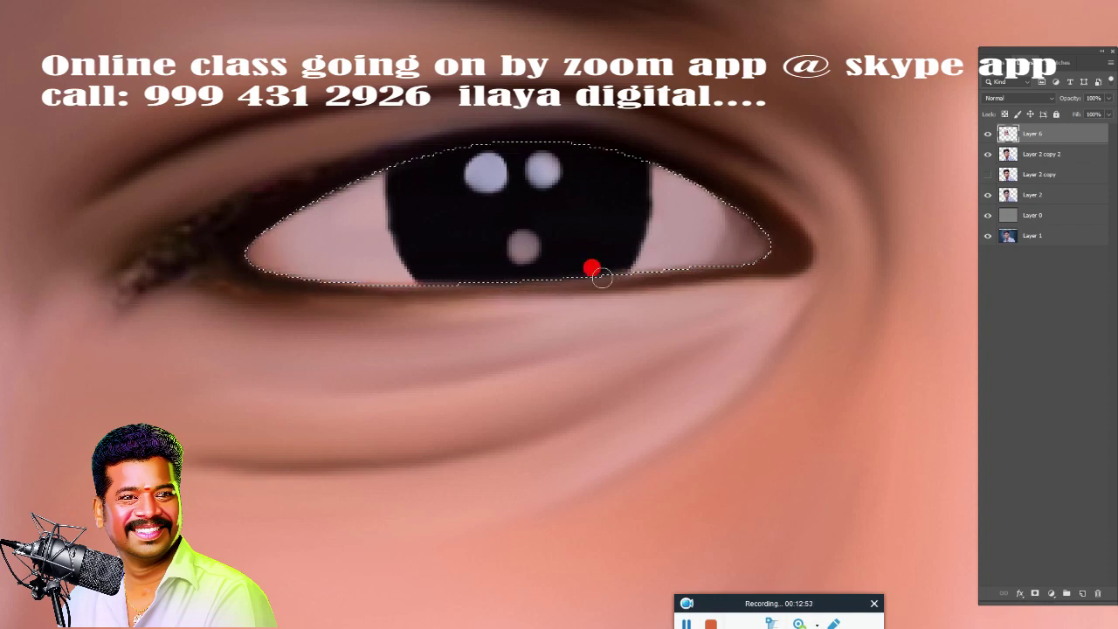
# Deselect, then smudge the speckled lashes and shading at the inner and outer eye corners
pyautogui.hotkey('ctrl', 'd')
pyautogui.scroll(1, 468, 336)
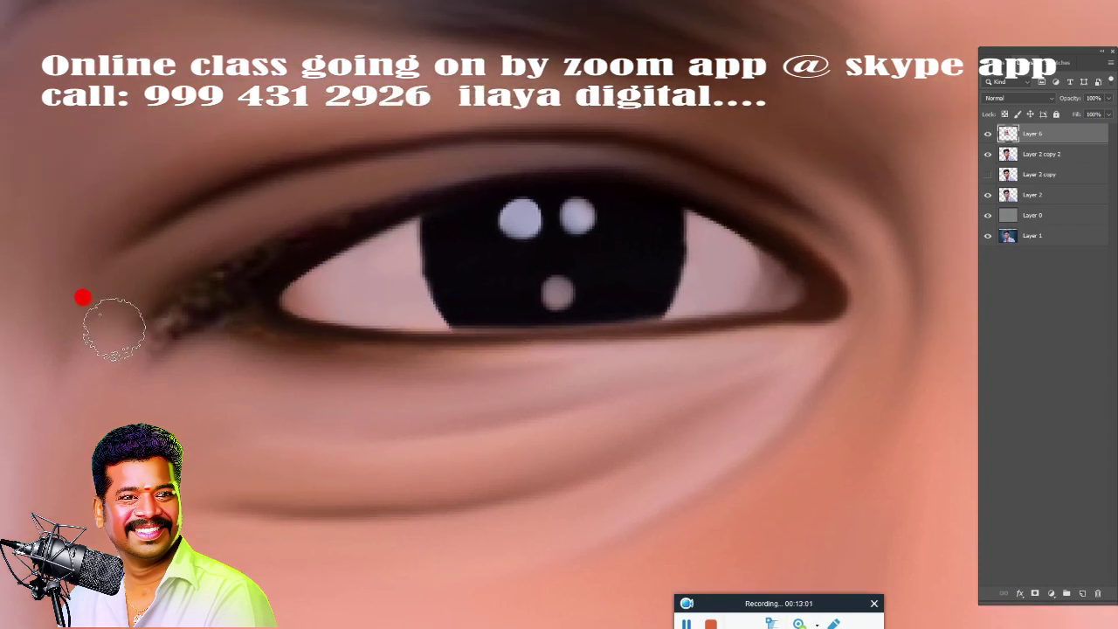
pyautogui.moveTo(82, 298); pyautogui.dragTo(357, 163)
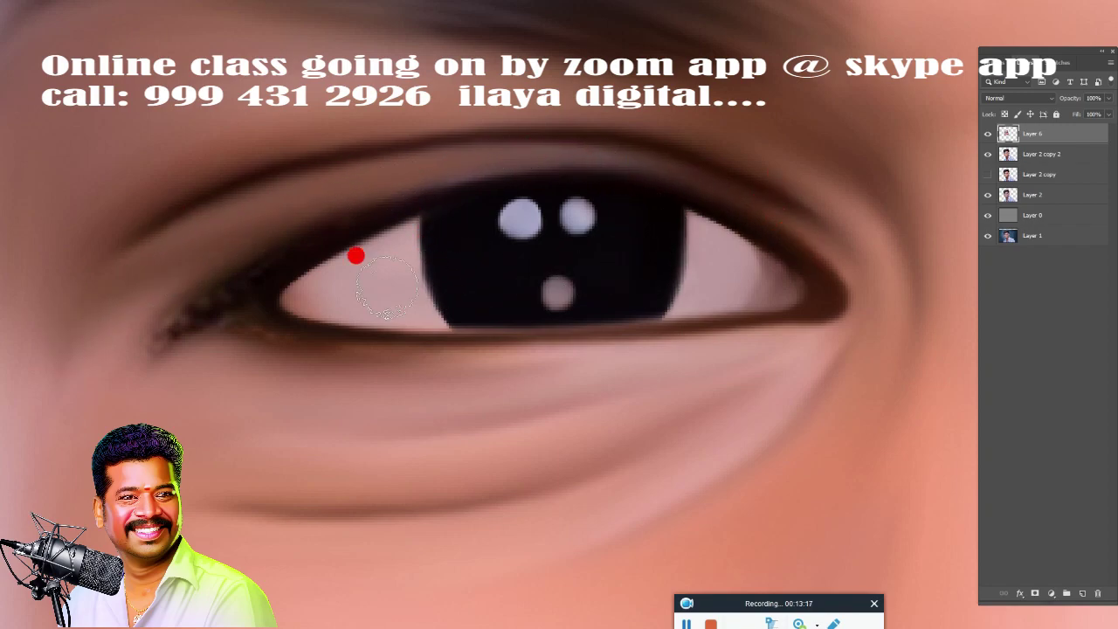
pyautogui.moveTo(204, 302); pyautogui.dragTo(233, 273)
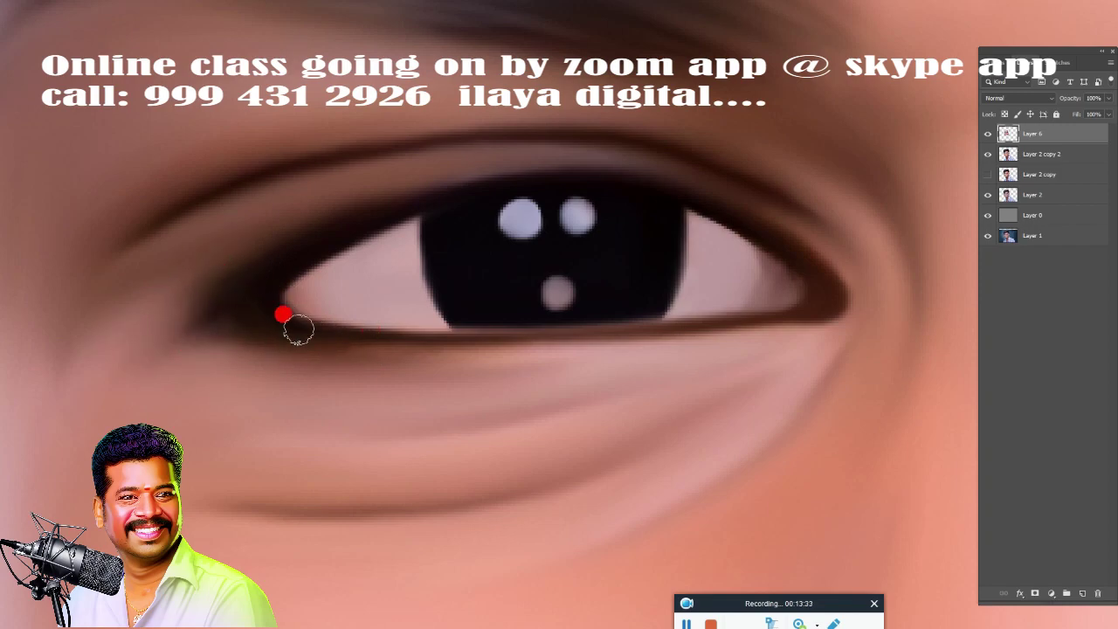
pyautogui.moveTo(191, 297); pyautogui.dragTo(241, 353)
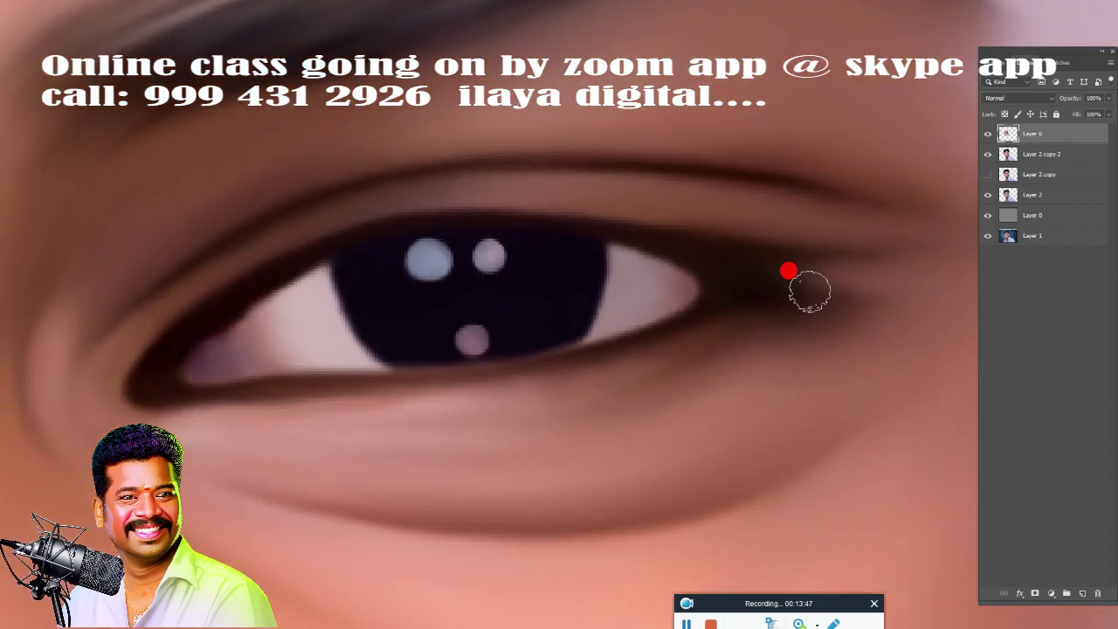
pyautogui.moveTo(809, 292); pyautogui.dragTo(734, 234)
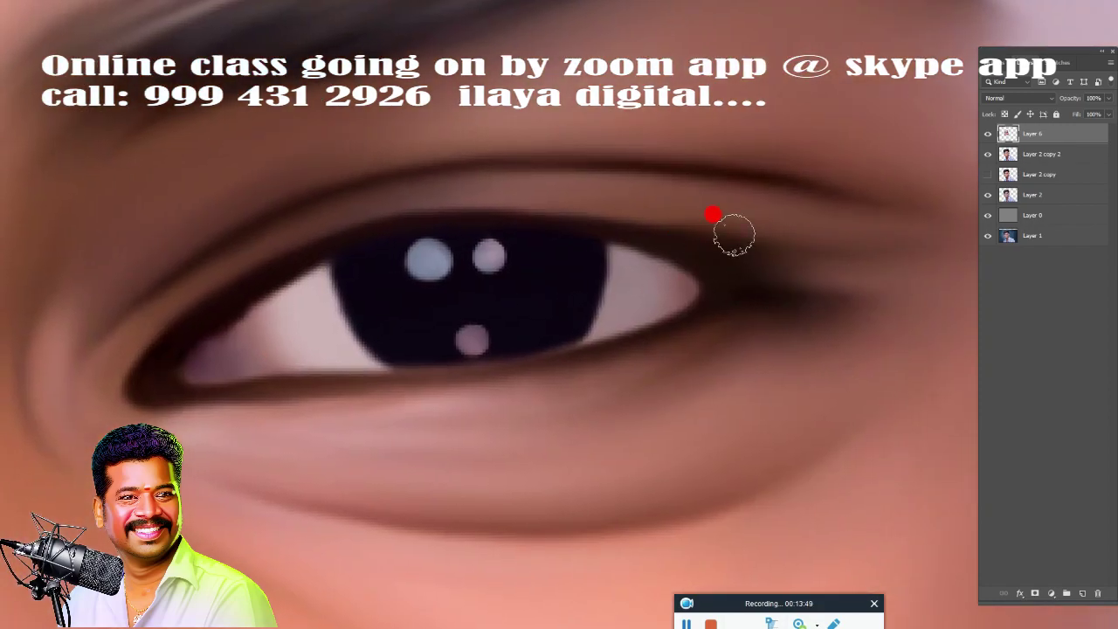
pyautogui.moveTo(839, 271); pyautogui.dragTo(856, 318)
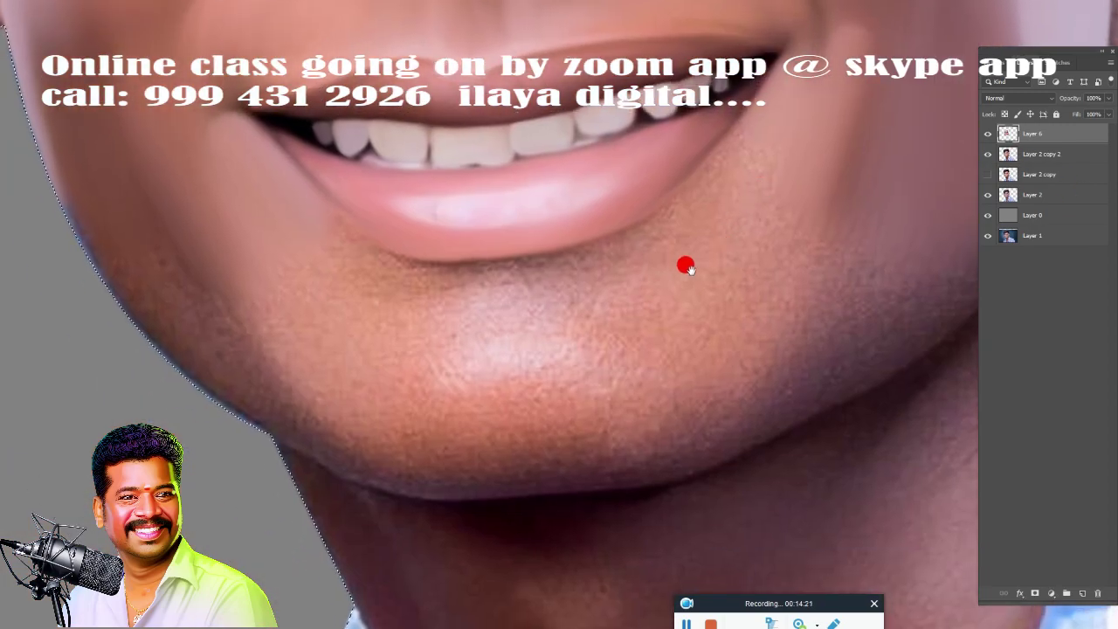
# Smudge across the chin, then with a larger brush smooth the stubble under the lower lip
pyautogui.scroll(-3, 687, 267)
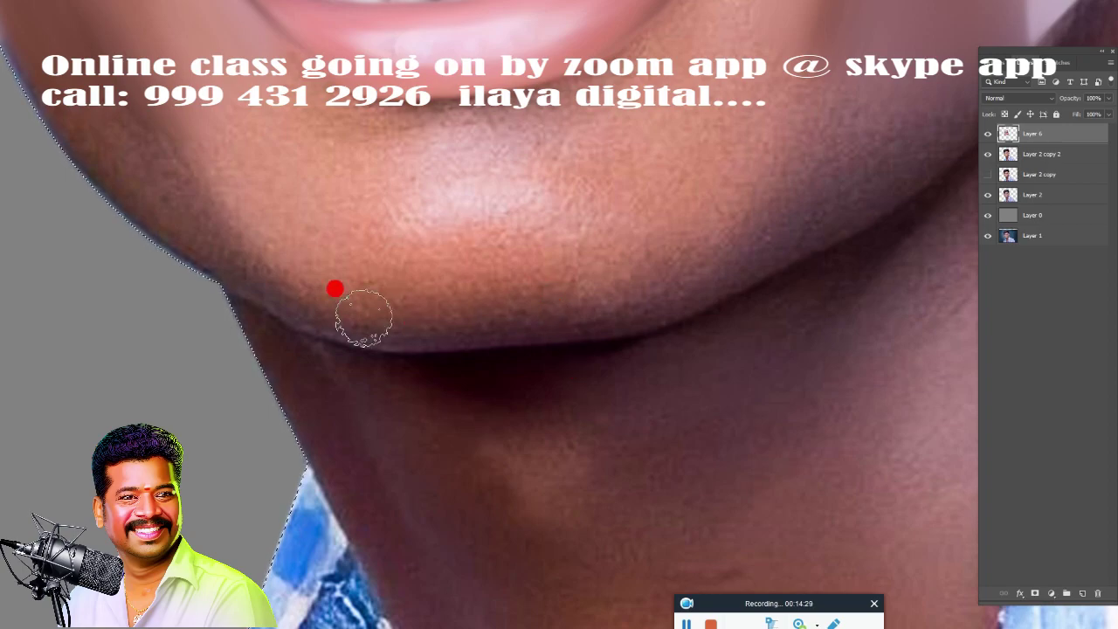
pyautogui.moveTo(323, 277)
pyautogui.mouseDown()
pyautogui.moveTo(292, 205)
pyautogui.moveTo(417, 257)
pyautogui.moveTo(519, 257)
pyautogui.moveTo(504, 293)
pyautogui.moveTo(669, 187)
pyautogui.moveTo(594, 253)
pyautogui.moveTo(674, 235)
pyautogui.mouseUp()
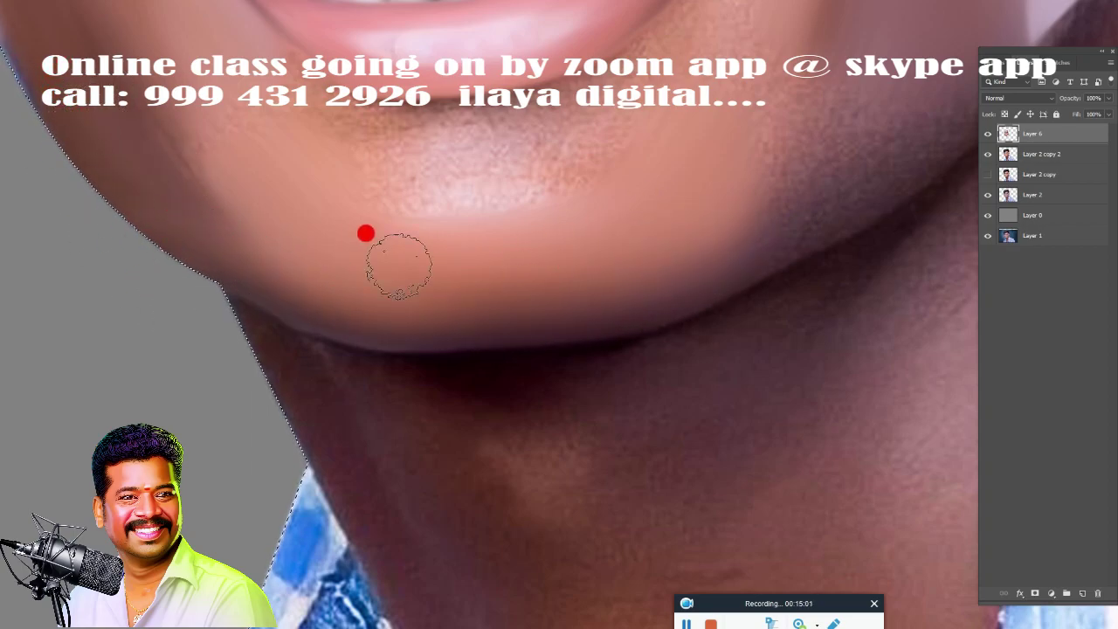
pyautogui.scroll(-2, 367, 232)
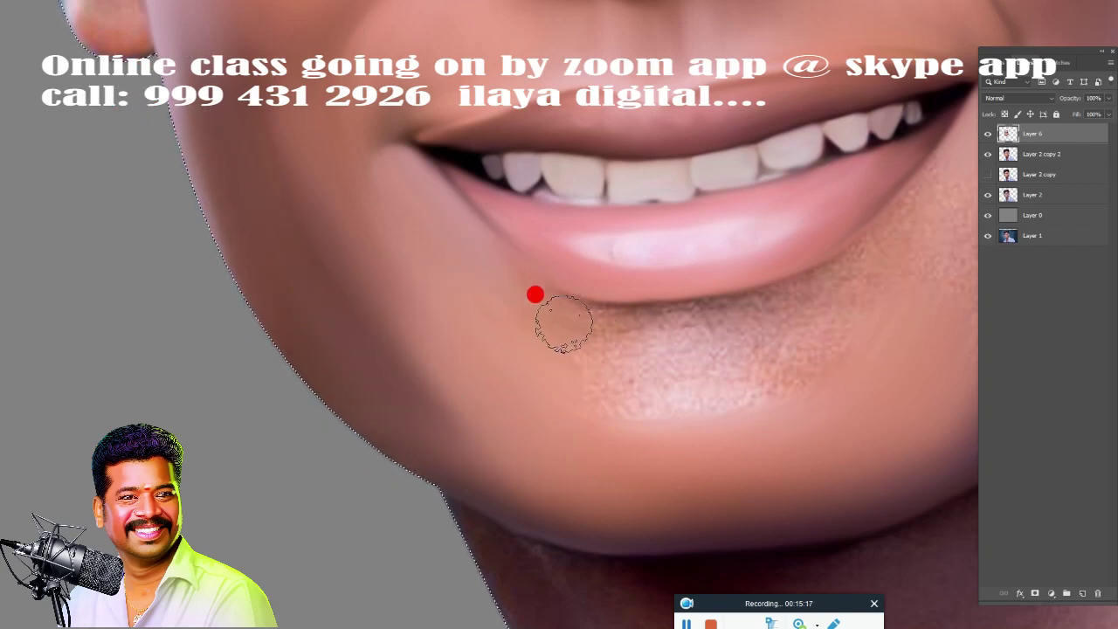
pyautogui.moveTo(477, 290); pyautogui.dragTo(131, 254)
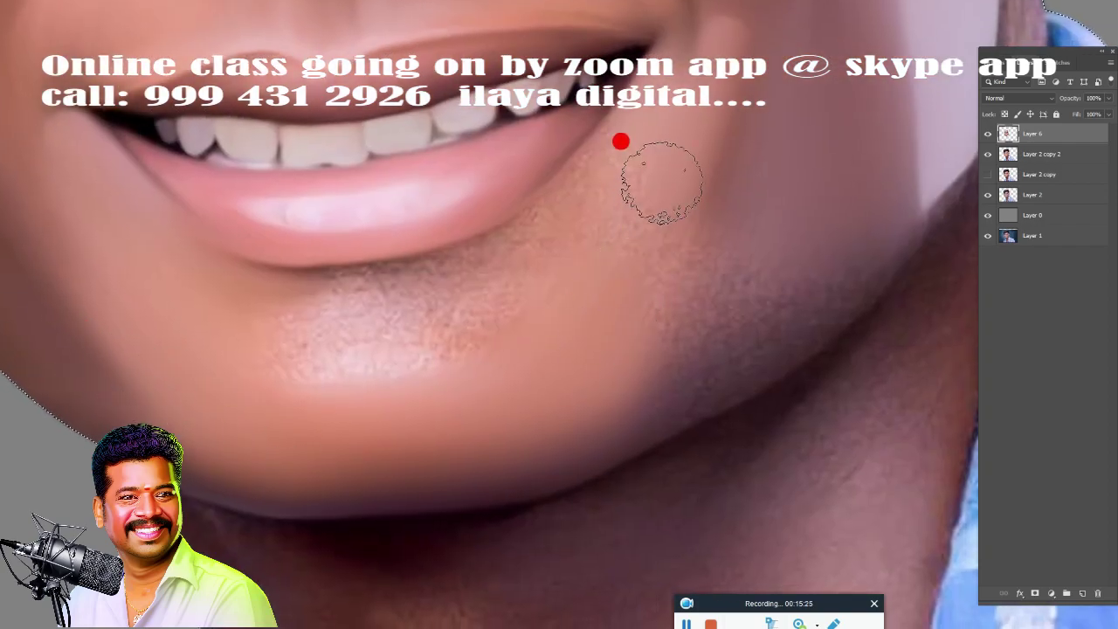
pyautogui.press(']')
pyautogui.press(']')
pyautogui.press(']')
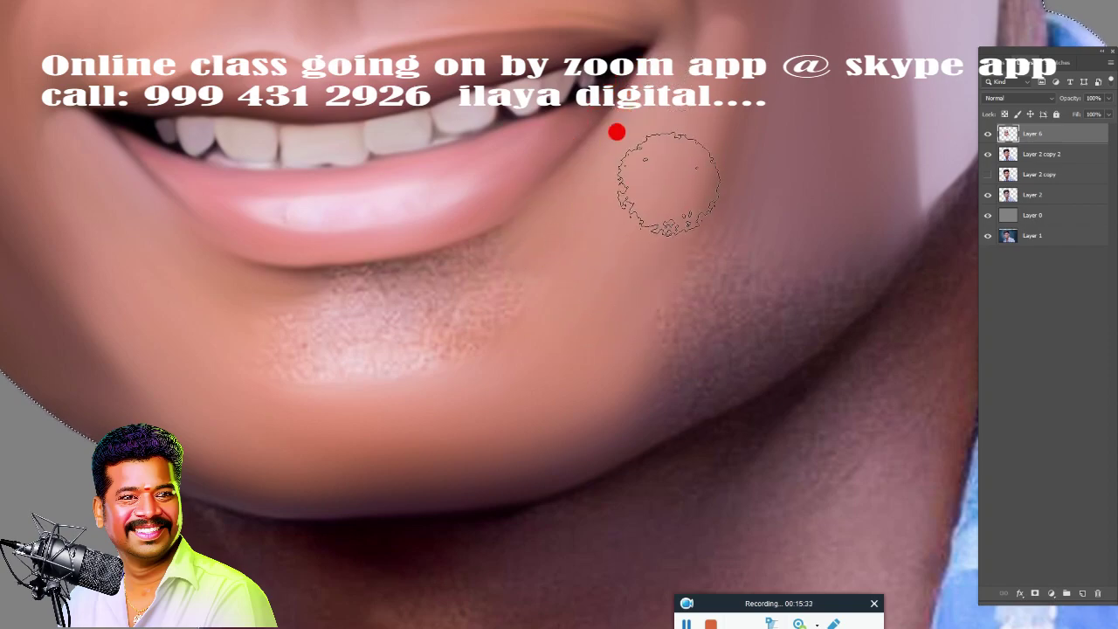
pyautogui.moveTo(337, 267); pyautogui.dragTo(398, 244)
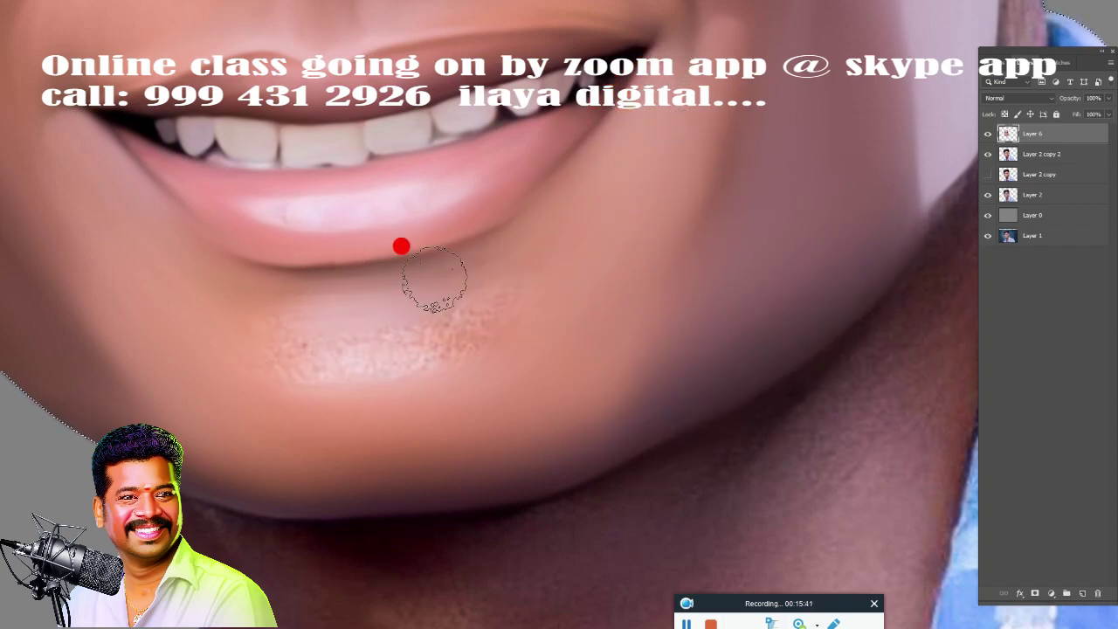
# Smudge the cheek near the jaw, then with a smaller brush blend the jawline into the neck
pyautogui.scroll(-1, 550, 456)
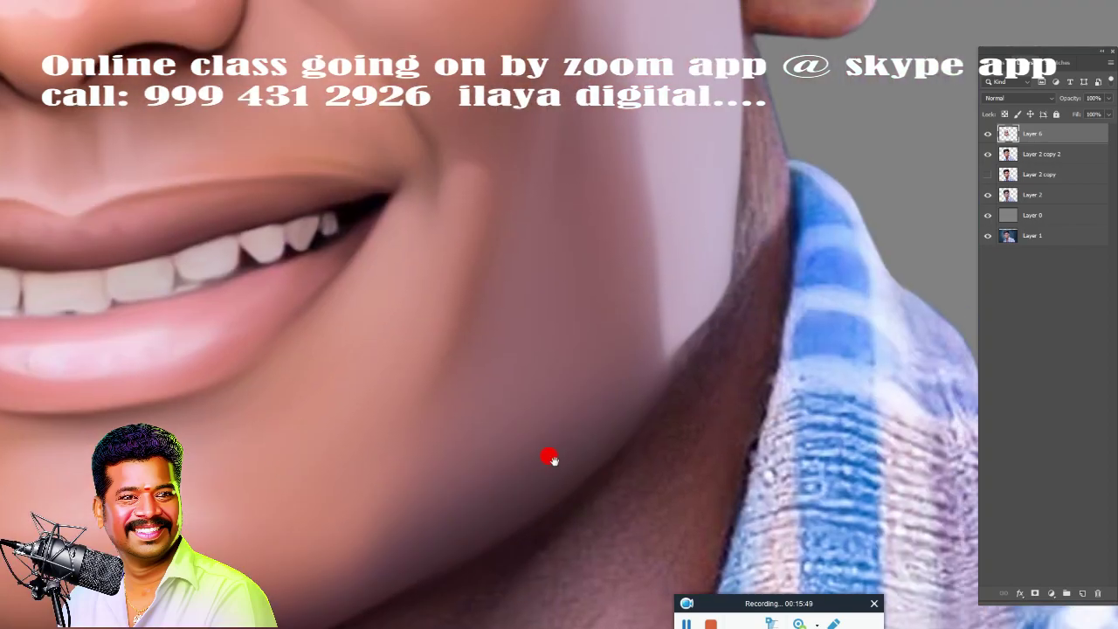
pyautogui.scroll(1, 568, 332)
pyautogui.moveTo(627, 267); pyautogui.dragTo(627, 347)
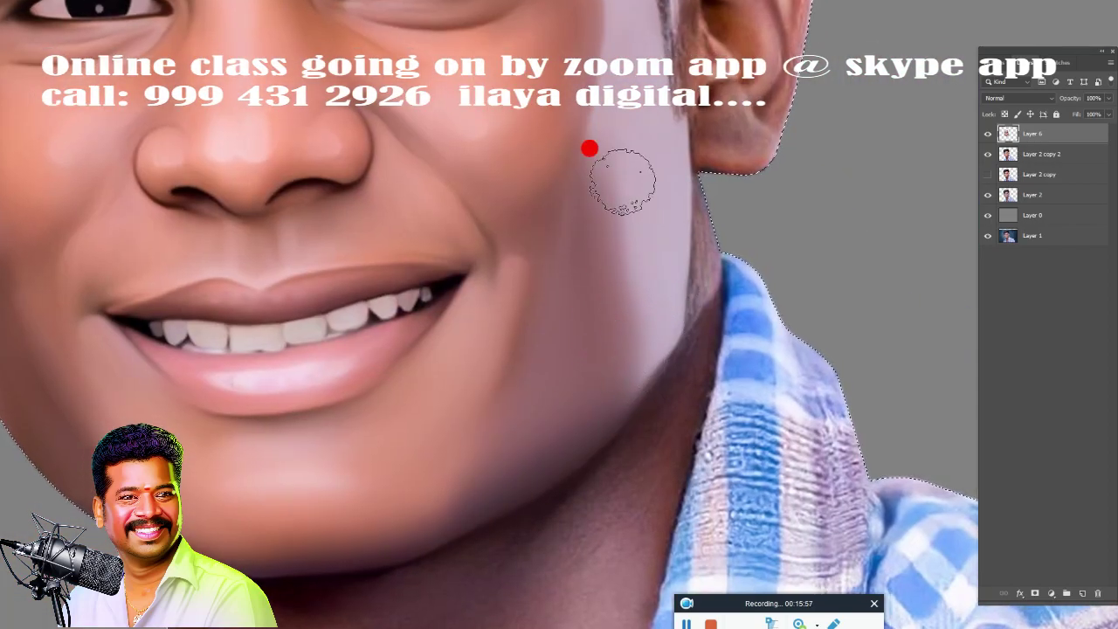
pyautogui.press('[')
pyautogui.press('[')
pyautogui.moveTo(695, 262)
pyautogui.mouseDown()
pyautogui.moveTo(686, 297)
pyautogui.moveTo(703, 315)
pyautogui.moveTo(806, 187)
pyautogui.mouseUp()
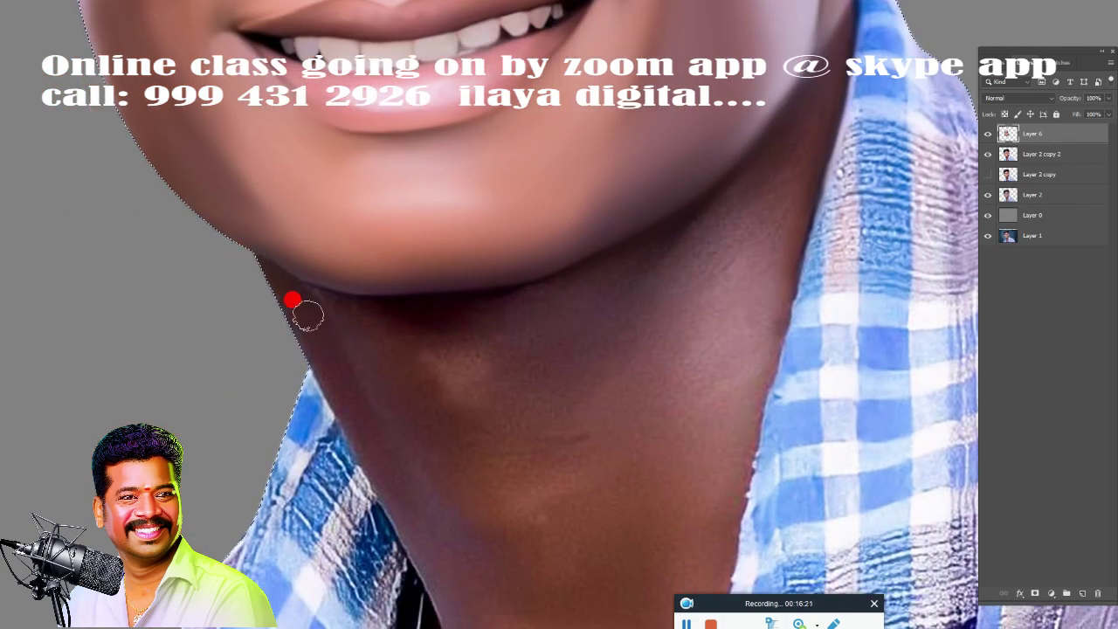
pyautogui.scroll(-5, 529, 198)
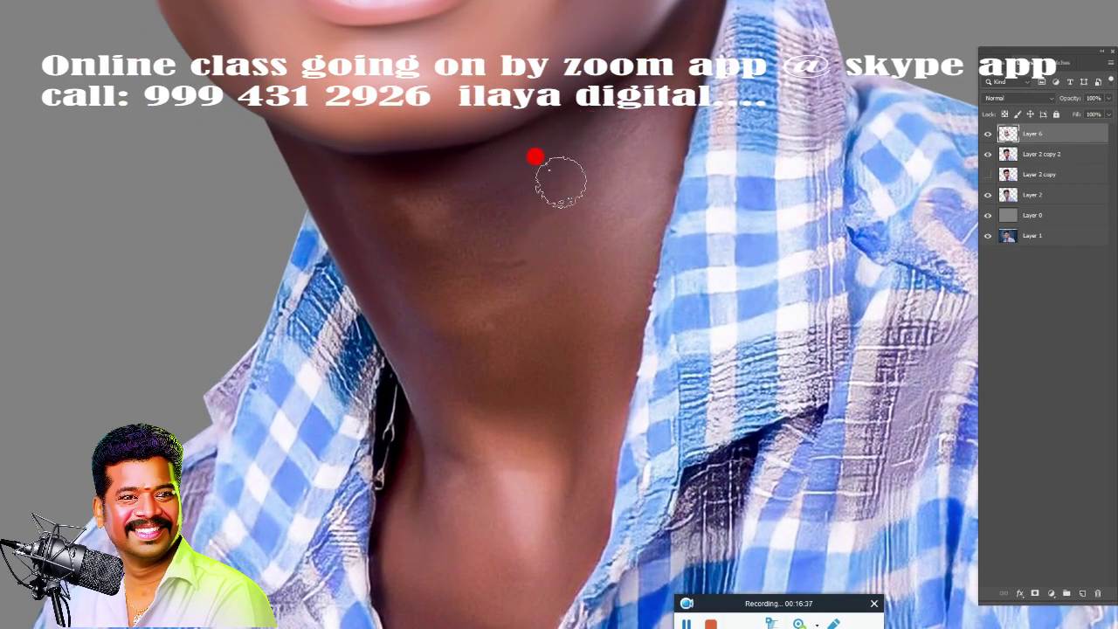
pyautogui.scroll(2, 630, 166)
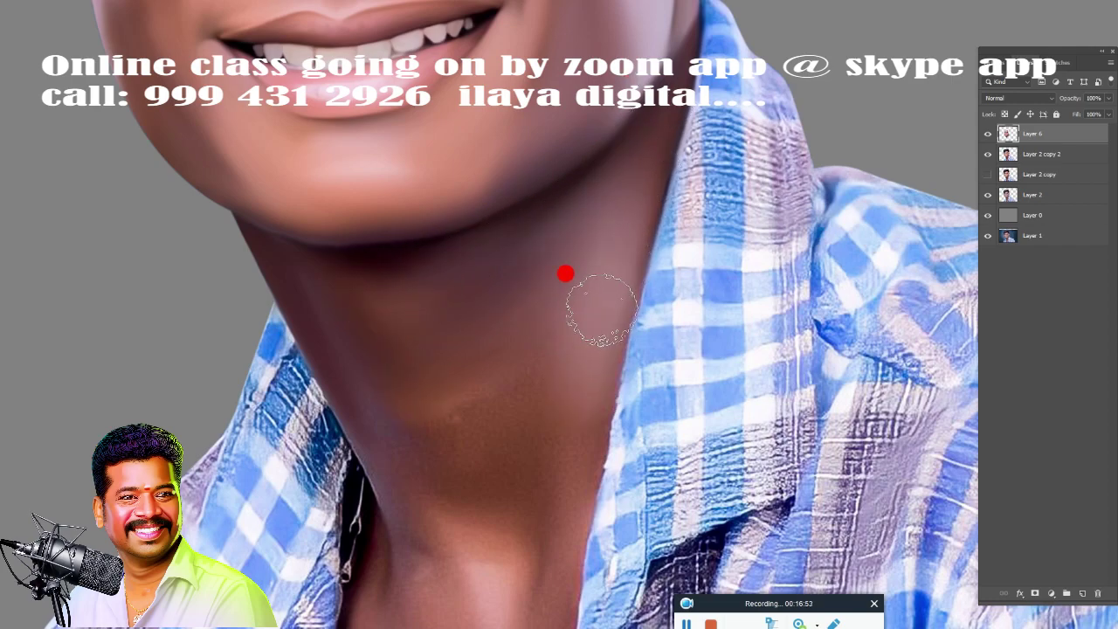
pyautogui.scroll(-10, 472, 420)
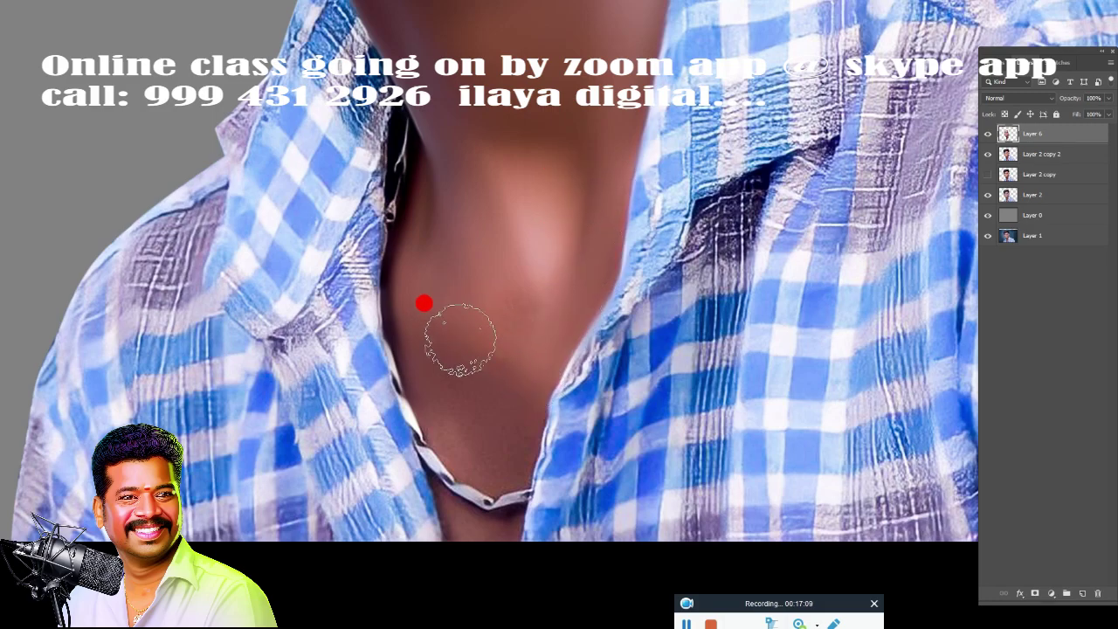
pyautogui.scroll(-5, 609, 405)
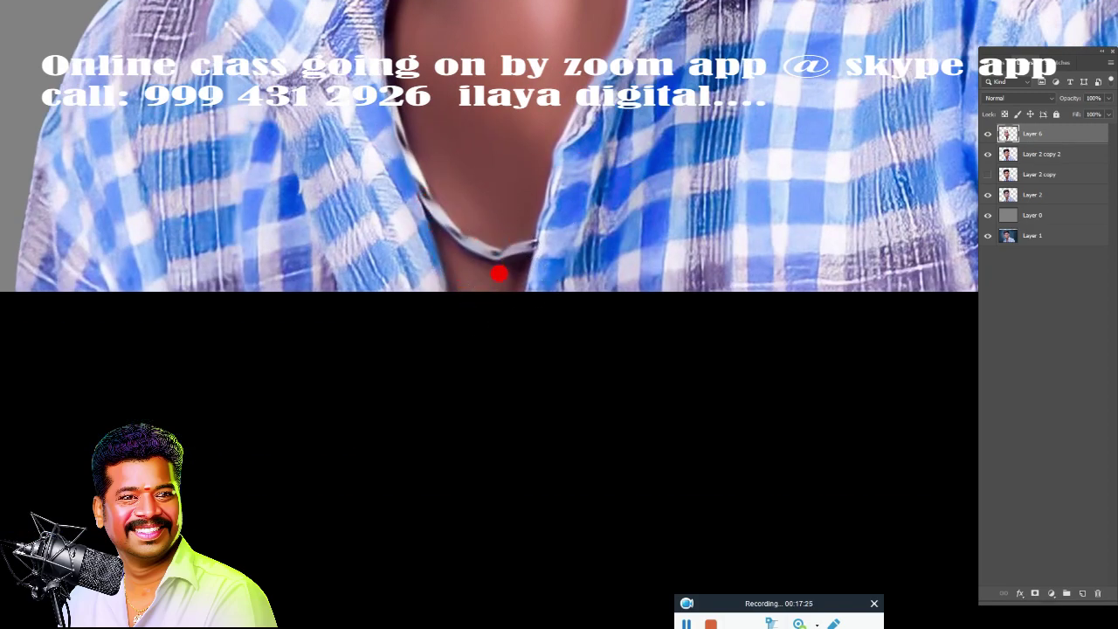
pyautogui.scroll(5, 498, 274)
pyautogui.scroll(3, 544, 369)
pyautogui.scroll(4, 572, 300)
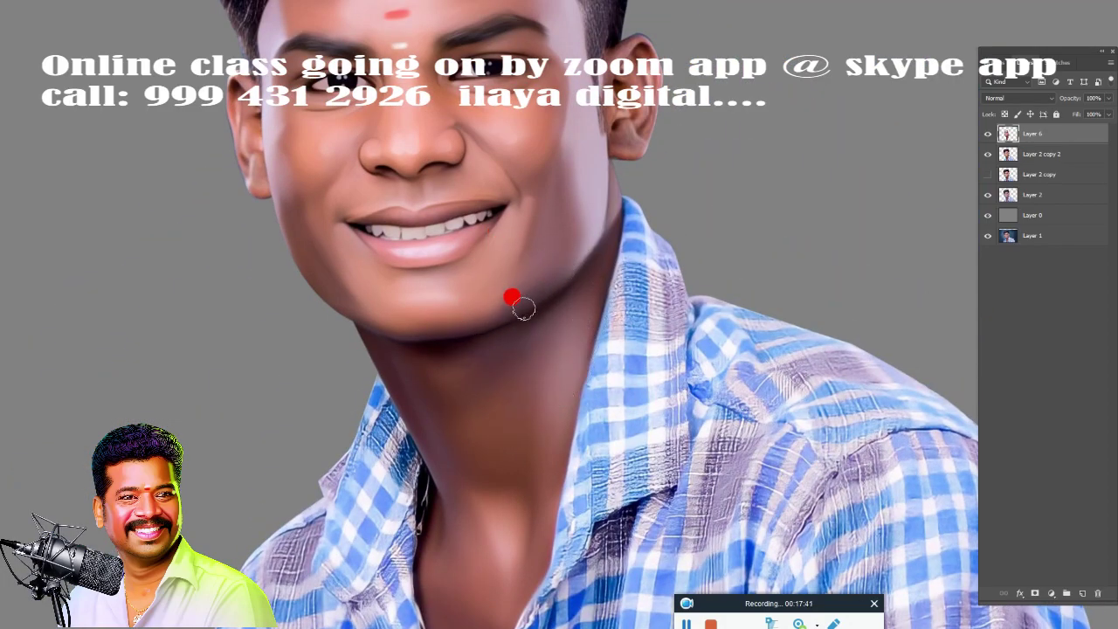
pyautogui.scroll(3, 729, 217)
pyautogui.scroll(3, 716, 257)
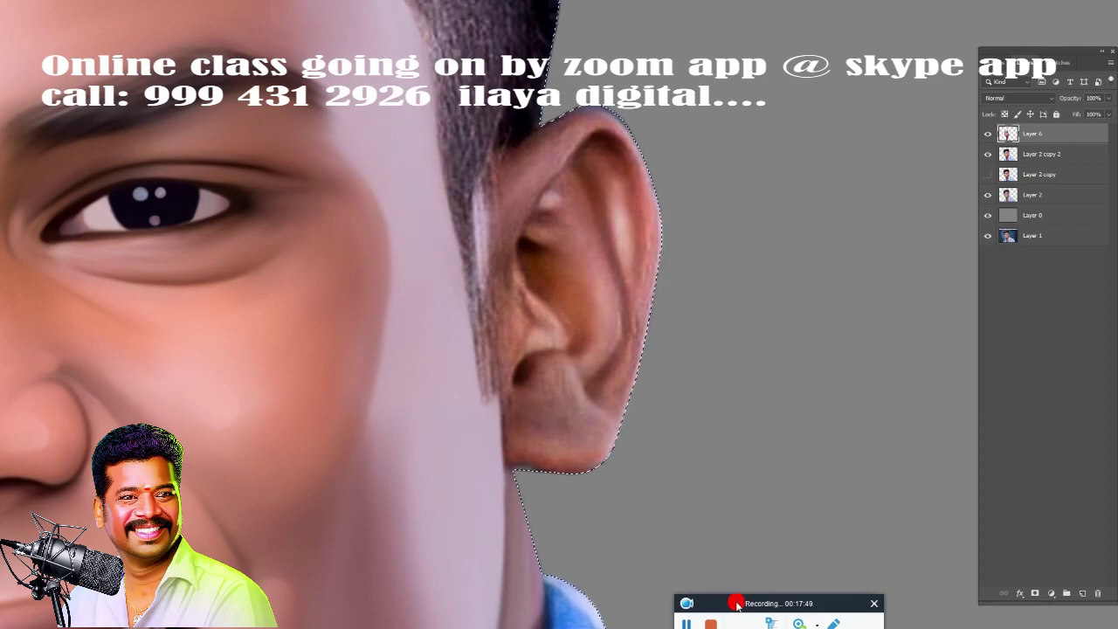